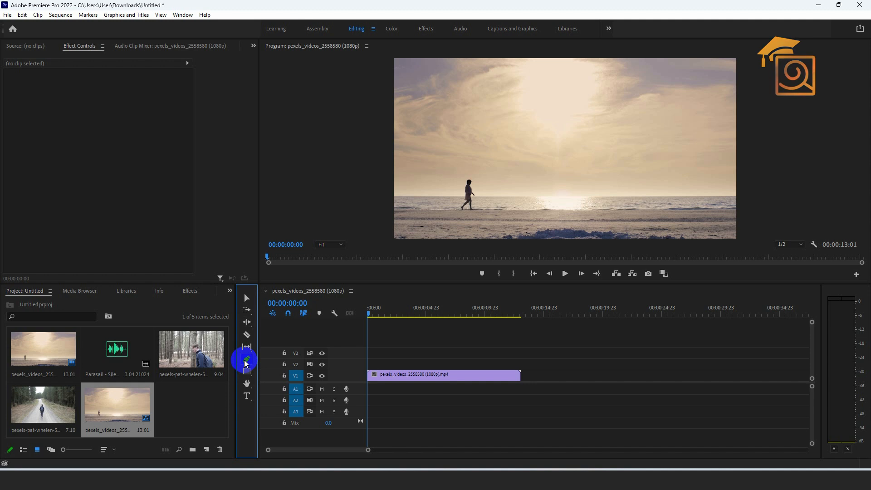
Activate the Pen tool and enlarge the Program monitor area above the timeline.
{"action": "left_click", "coordinate": [247, 361]}
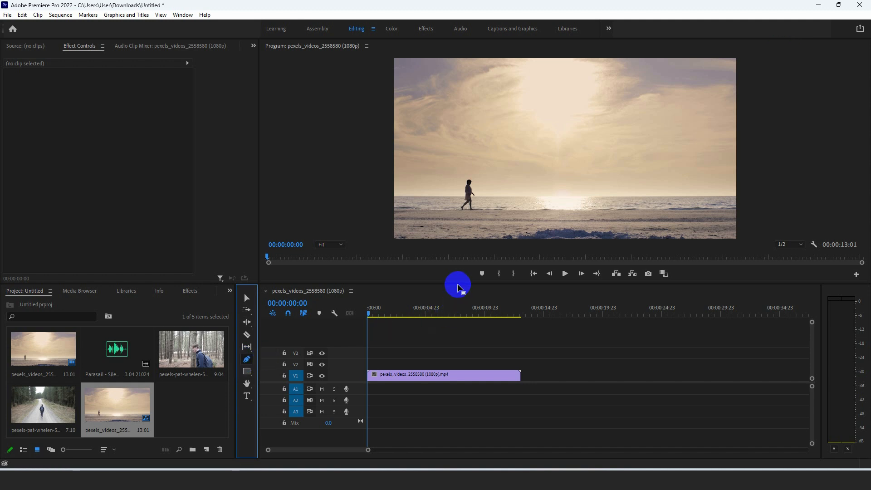
{"action": "left_click_drag", "start_coordinate": [458, 288], "coordinate": [452, 312]}
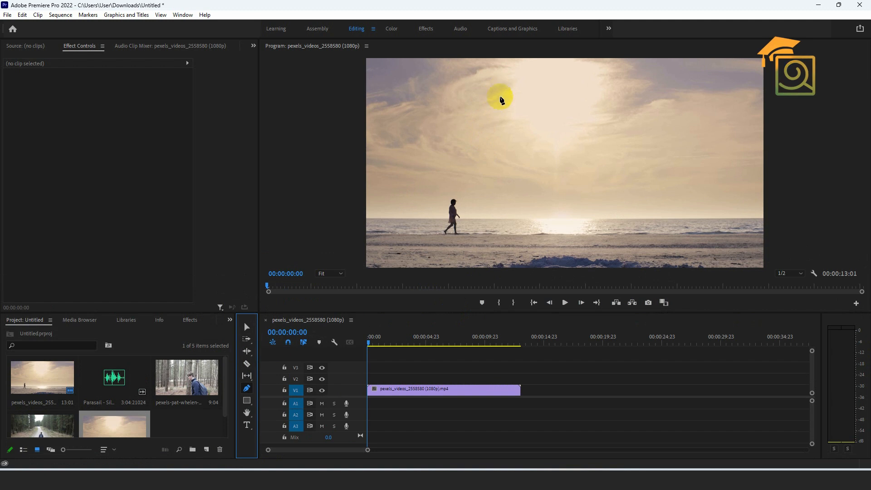
Draw a closed freeform shape with curved Pen tool anchor points over the sky in the video frame.
{"action": "left_click_drag", "start_coordinate": [504, 116], "coordinate": [512, 92]}
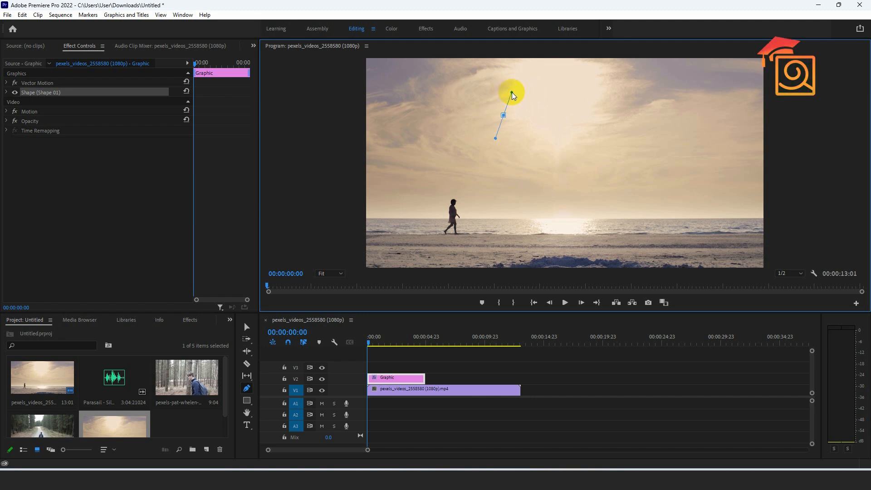
{"action": "left_click", "coordinate": [581, 99]}
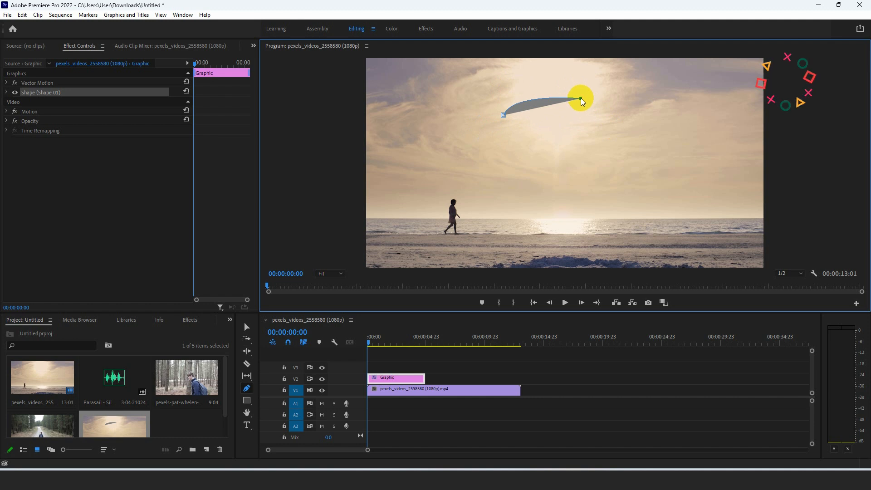
{"action": "left_click_drag", "start_coordinate": [581, 98], "coordinate": [557, 78]}
{"action": "left_click_drag", "start_coordinate": [620, 110], "coordinate": [609, 158]}
{"action": "left_click_drag", "start_coordinate": [530, 193], "coordinate": [491, 179]}
{"action": "left_click", "coordinate": [454, 176]}
{"action": "left_click_drag", "start_coordinate": [535, 158], "coordinate": [469, 163]}
{"action": "left_click_drag", "start_coordinate": [423, 140], "coordinate": [473, 128]}
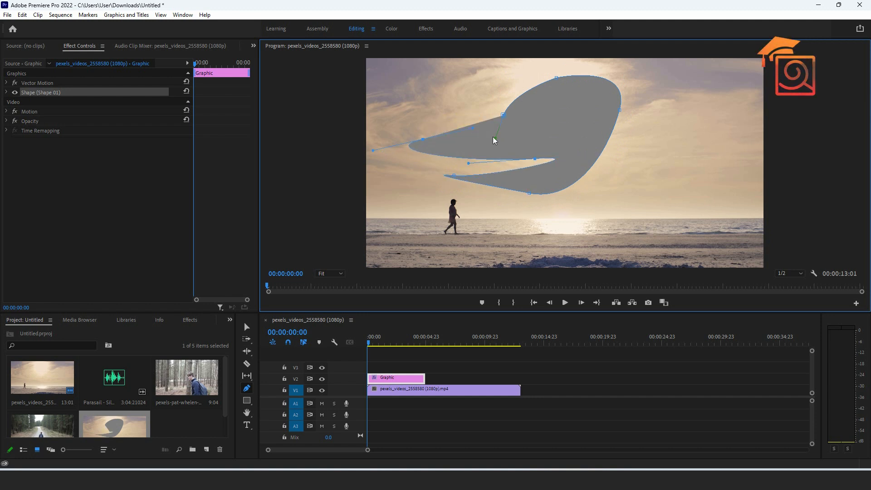
{"action": "left_click_drag", "start_coordinate": [550, 130], "coordinate": [512, 92]}
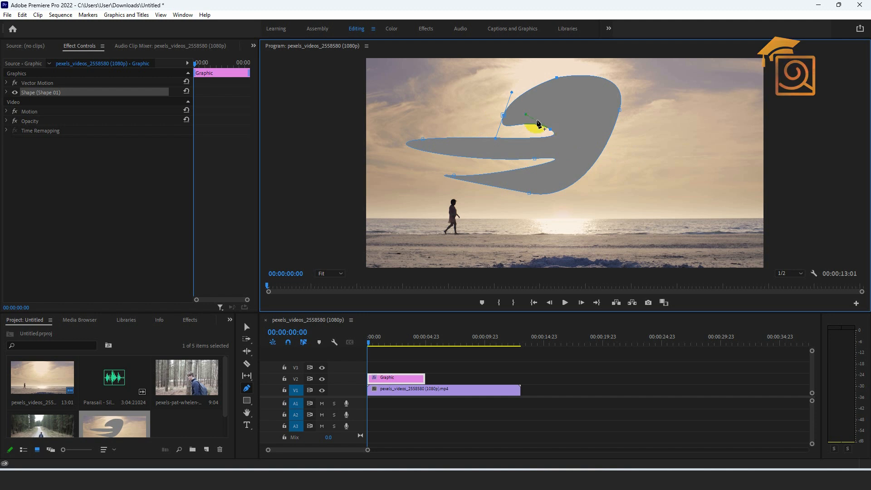
{"action": "left_click", "coordinate": [502, 117]}
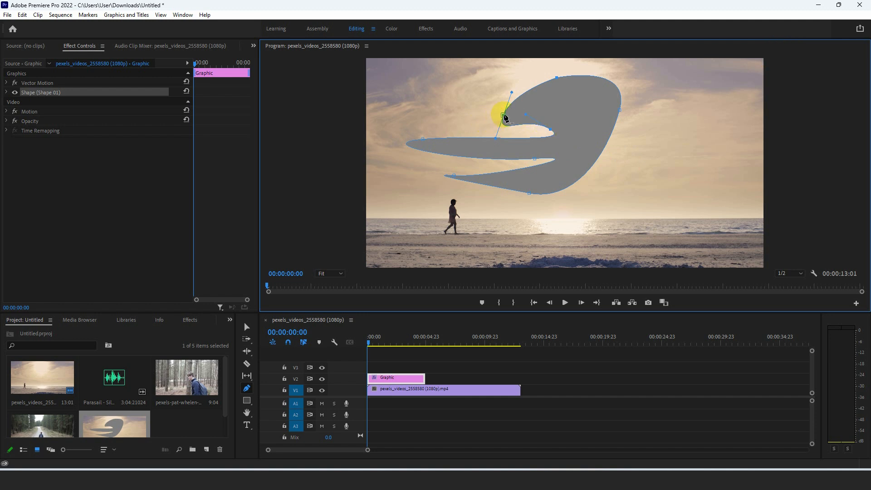
Reshape the freeform outline by moving its anchor points outward and shortening the middle prong, and delete the shape.
{"action": "left_click_drag", "start_coordinate": [503, 115], "coordinate": [475, 106]}
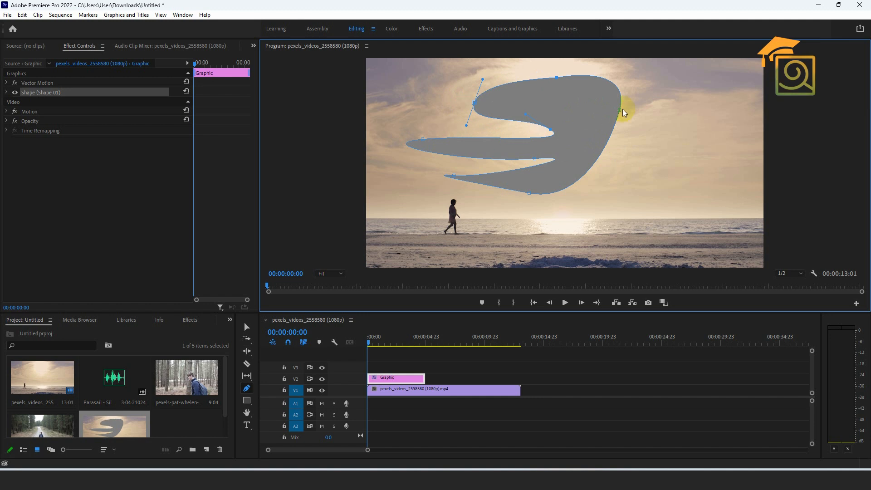
{"action": "left_click_drag", "start_coordinate": [620, 111], "coordinate": [652, 118]}
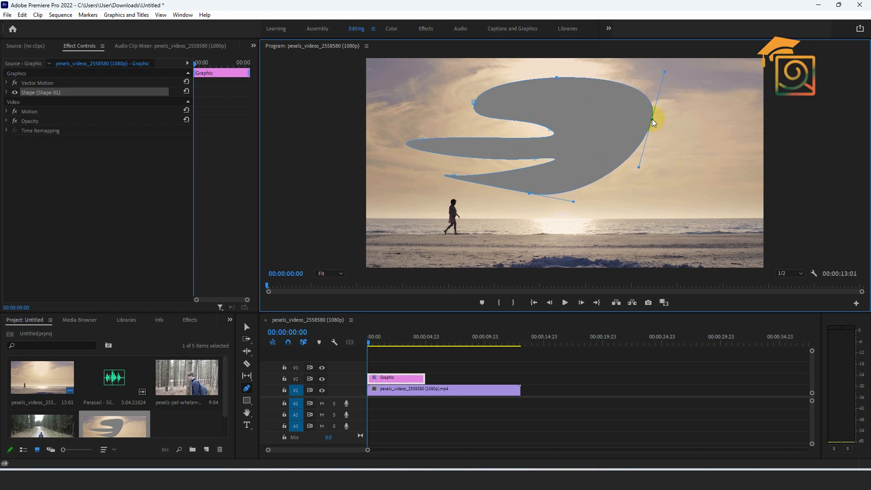
{"action": "left_click_drag", "start_coordinate": [529, 193], "coordinate": [562, 216]}
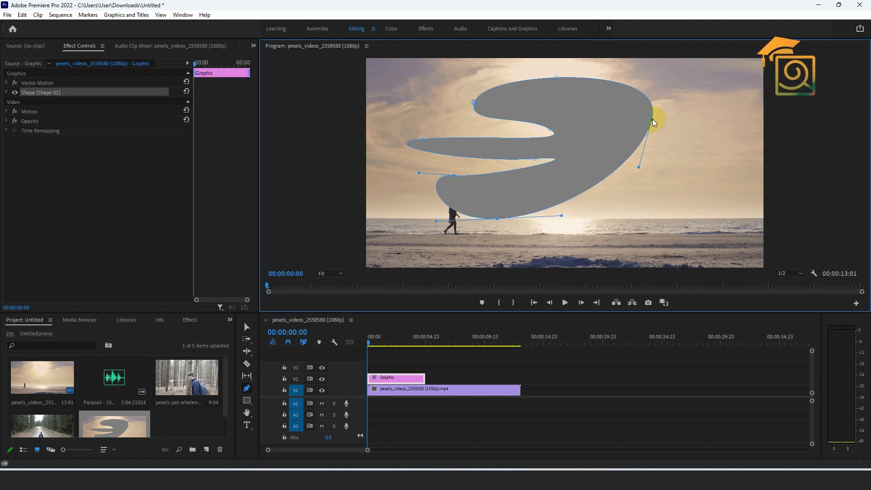
{"action": "left_click_drag", "start_coordinate": [653, 119], "coordinate": [664, 146]}
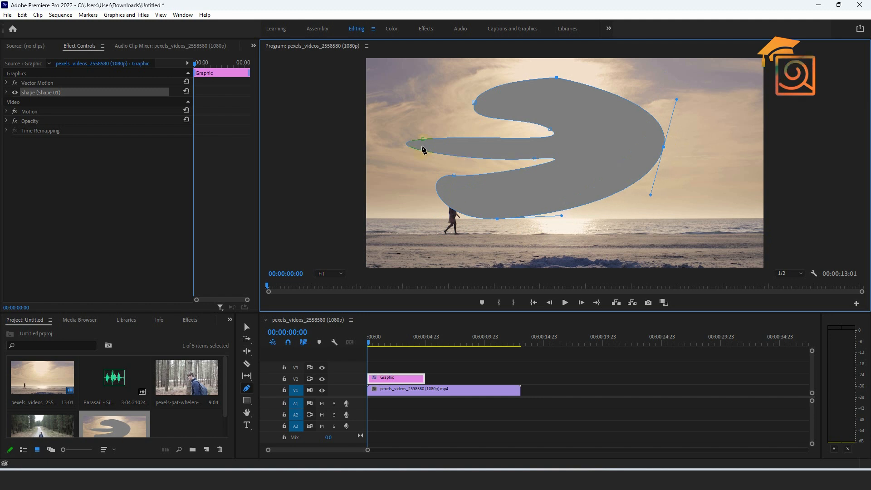
{"action": "left_click_drag", "start_coordinate": [423, 139], "coordinate": [464, 139]}
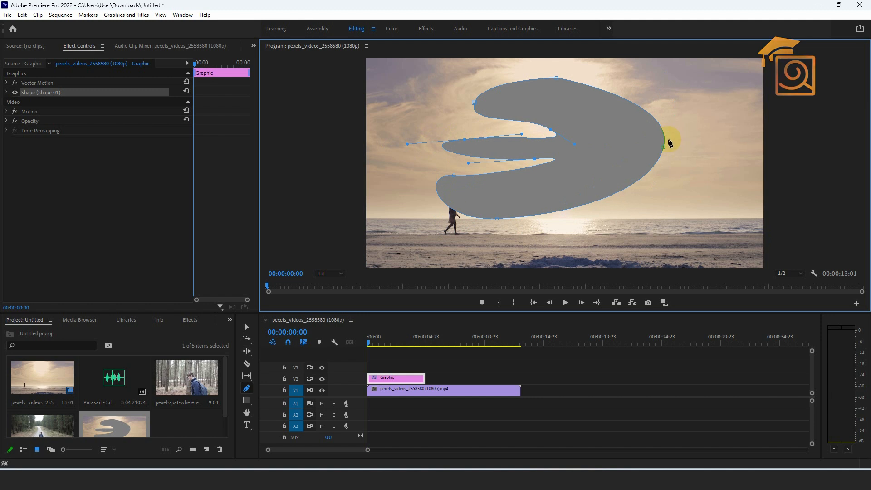
{"action": "key", "text": "Delete"}
Draw a closed rounded shape with the Pen tool over the middle of the frame and move it to position 942, 367.9.
{"action": "left_click_drag", "start_coordinate": [533, 121], "coordinate": [582, 105]}
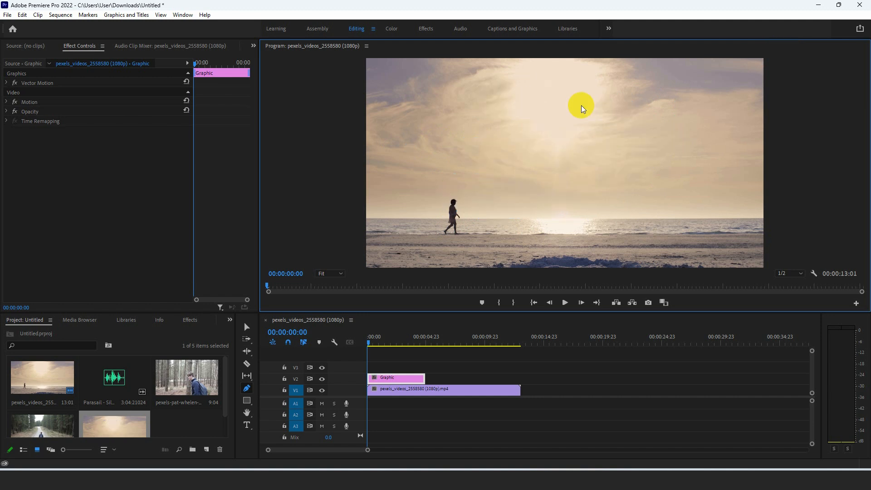
{"action": "left_click_drag", "start_coordinate": [623, 129], "coordinate": [633, 195]}
{"action": "left_click_drag", "start_coordinate": [529, 216], "coordinate": [472, 175]}
{"action": "left_click_drag", "start_coordinate": [471, 128], "coordinate": [523, 83]}
{"action": "left_click", "coordinate": [534, 121]}
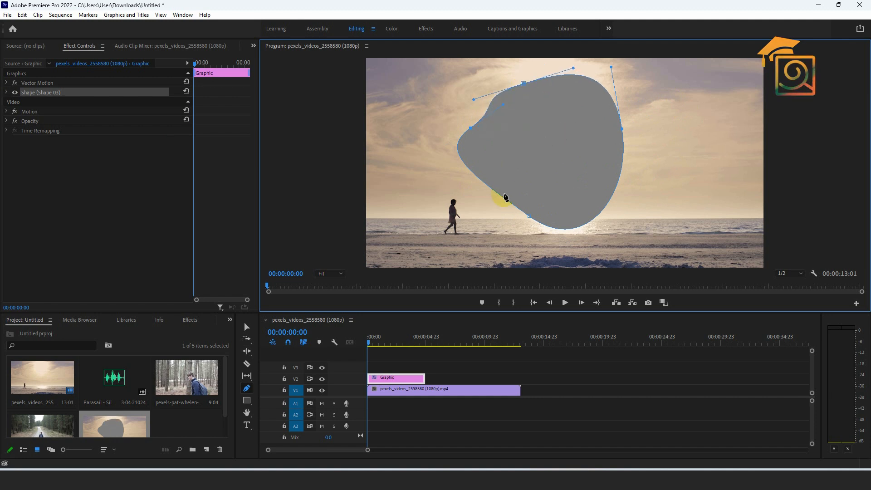
{"action": "left_click", "coordinate": [247, 327]}
{"action": "left_click_drag", "start_coordinate": [578, 142], "coordinate": [592, 148]}
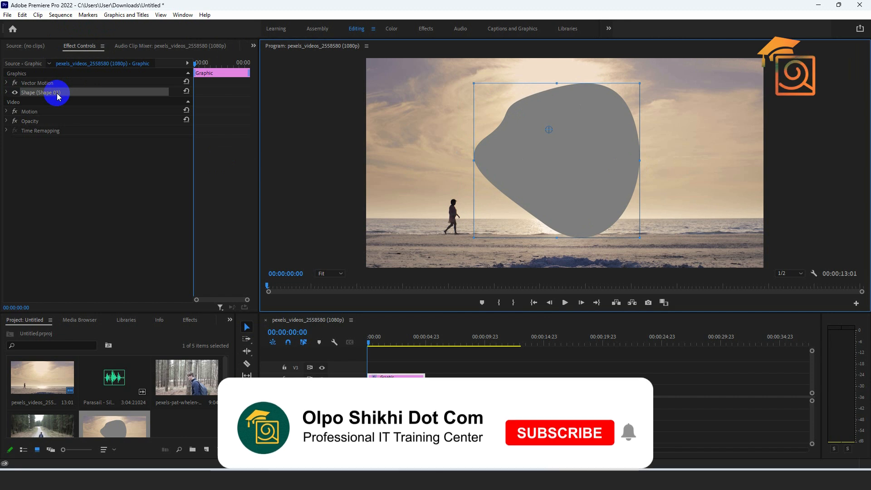
Set the shape's fill colour to red EB1616.
{"action": "left_click", "coordinate": [7, 92]}
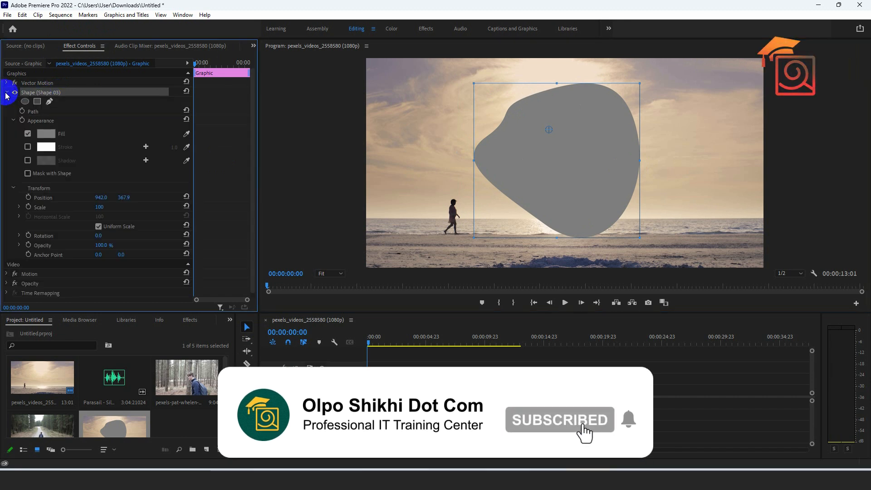
{"action": "left_click", "coordinate": [13, 121]}
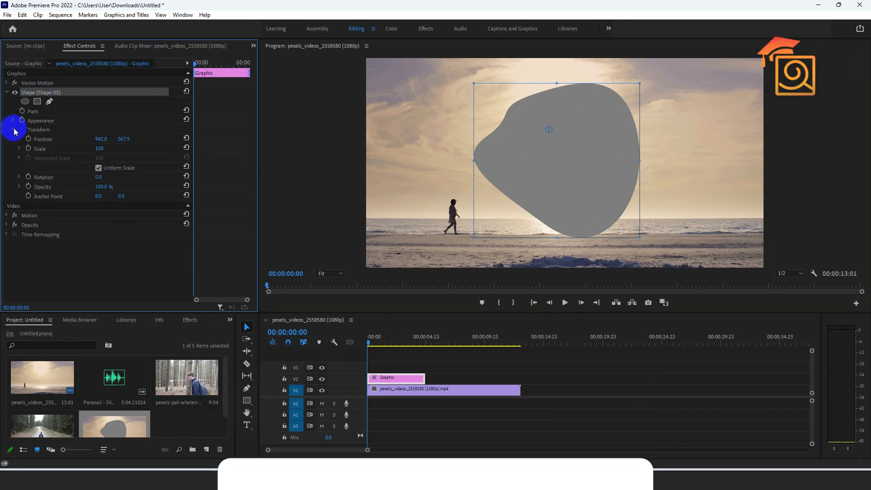
{"action": "left_click", "coordinate": [13, 131]}
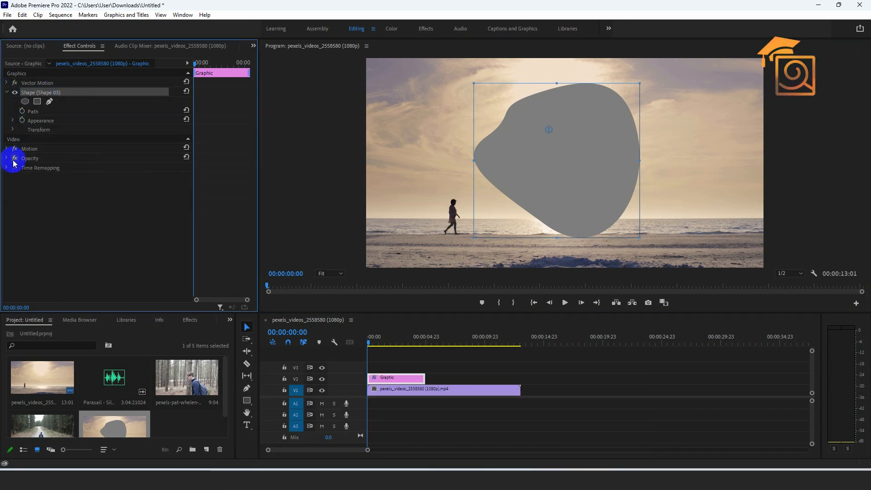
{"action": "left_click", "coordinate": [13, 121]}
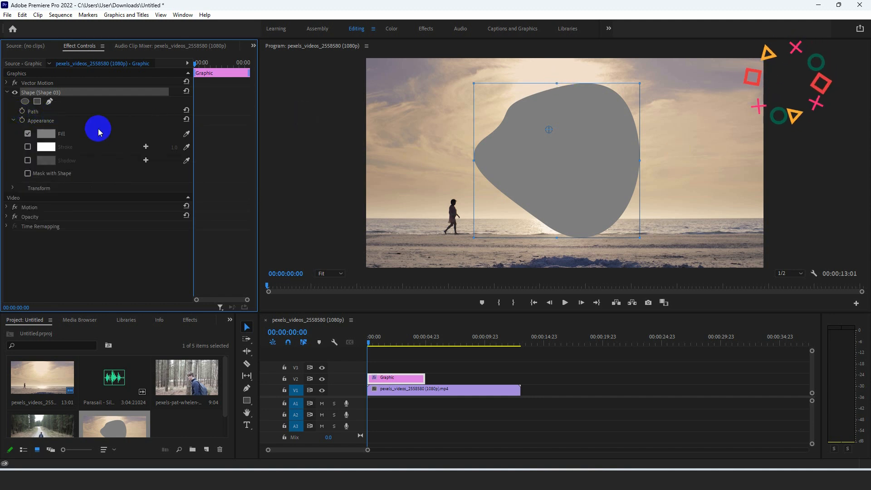
{"action": "left_click", "coordinate": [47, 135]}
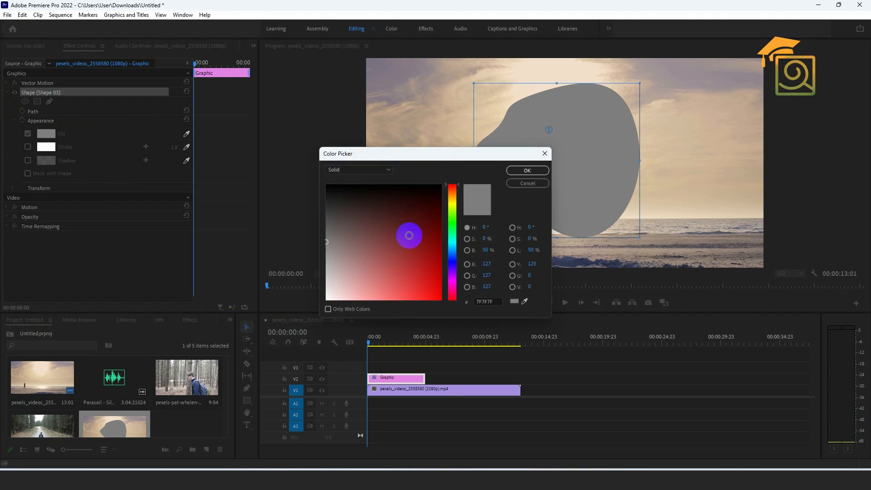
{"action": "left_click", "coordinate": [403, 276]}
{"action": "left_click_drag", "start_coordinate": [433, 277], "coordinate": [431, 291]}
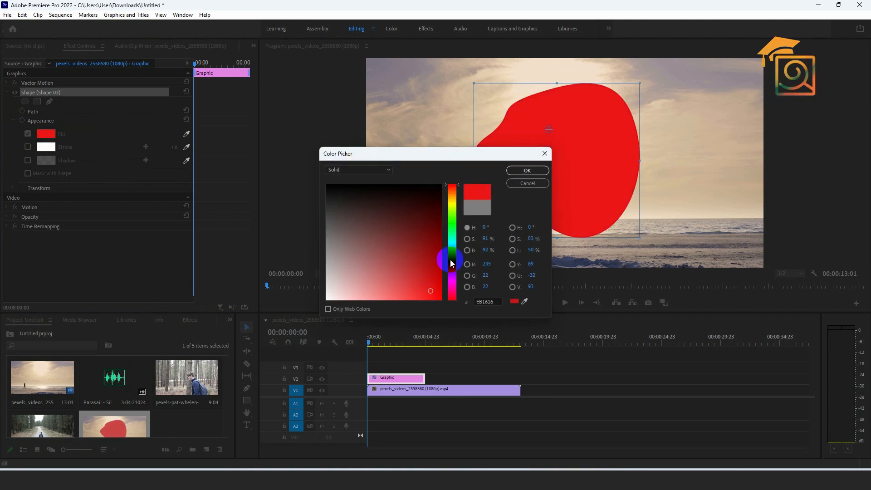
{"action": "left_click", "coordinate": [516, 174]}
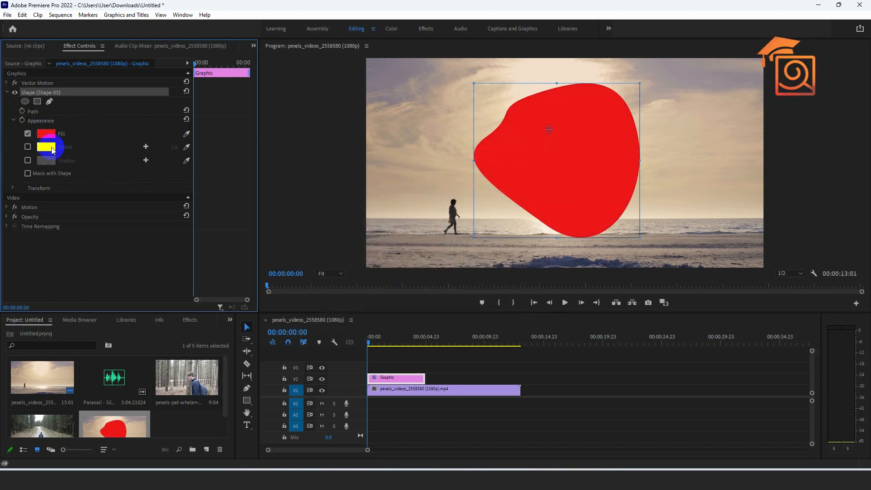
Enable the shape's stroke, set its width to 56 and colour it light green.
{"action": "left_click", "coordinate": [27, 147]}
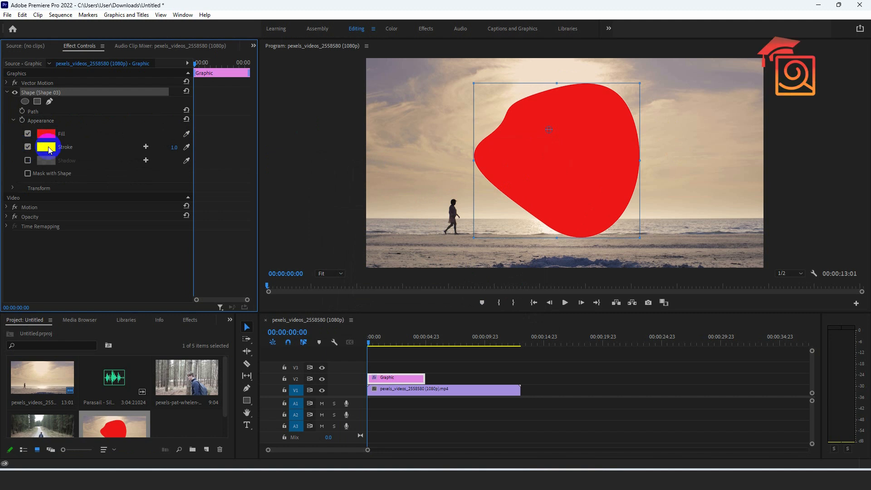
{"action": "mouse_move", "coordinate": [175, 147]}
{"action": "left_mouse_down"}
{"action": "mouse_move", "coordinate": [208, 148]}
{"action": "mouse_move", "coordinate": [198, 145]}
{"action": "left_mouse_up"}
{"action": "left_click", "coordinate": [45, 146]}
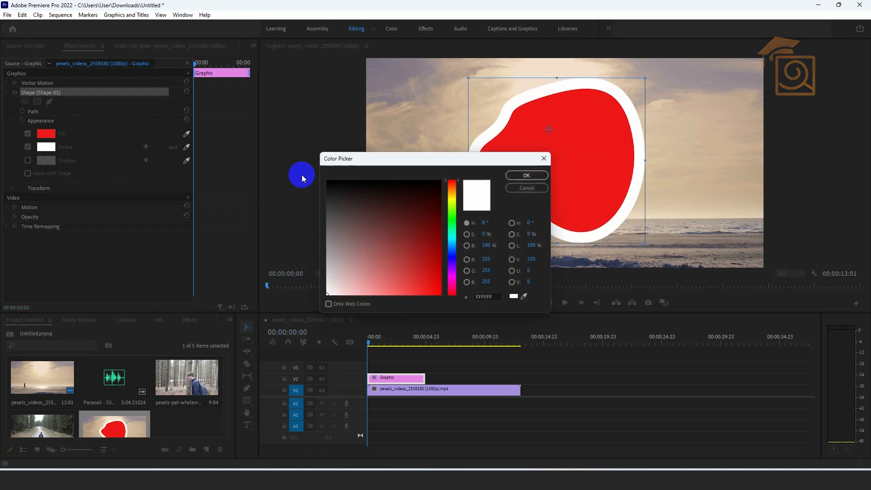
{"action": "left_click_drag", "start_coordinate": [456, 229], "coordinate": [452, 209]}
{"action": "left_click", "coordinate": [390, 277]}
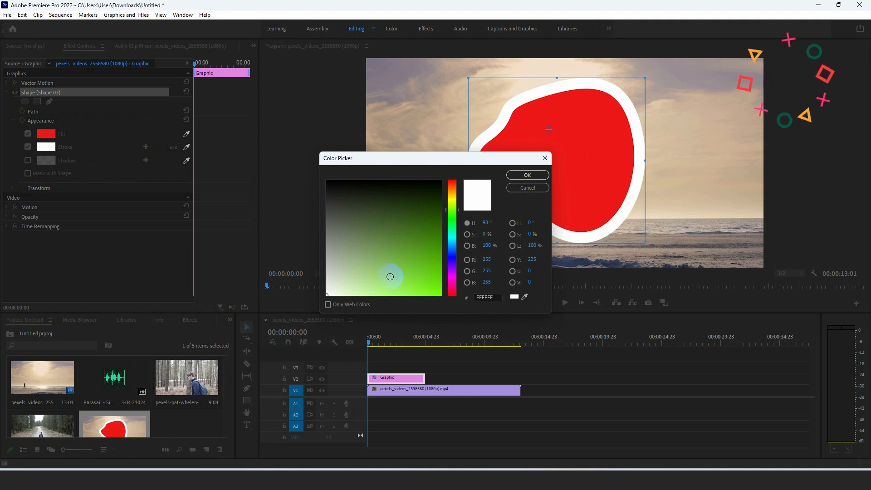
{"action": "left_click", "coordinate": [528, 175]}
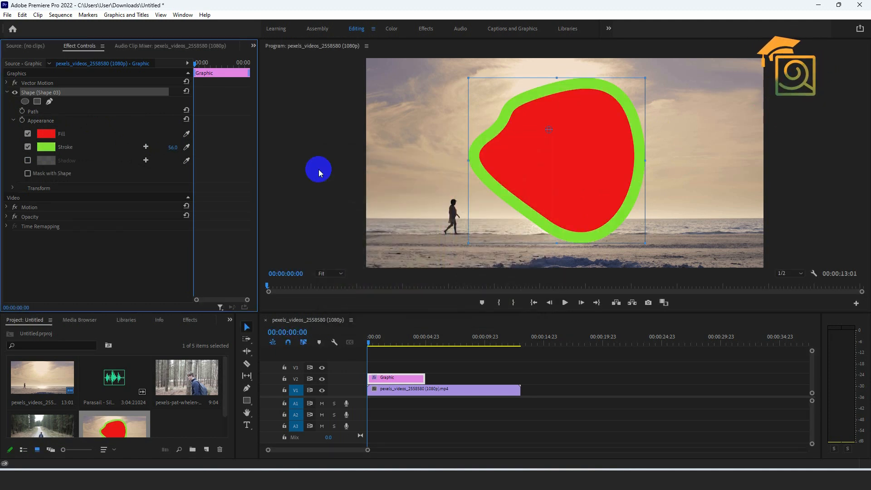
Add a shadow to the shape with 58% opacity, distance 59.7, size 8.8 and blur 147, leaving Mask with Shape off.
{"action": "left_click", "coordinate": [28, 160]}
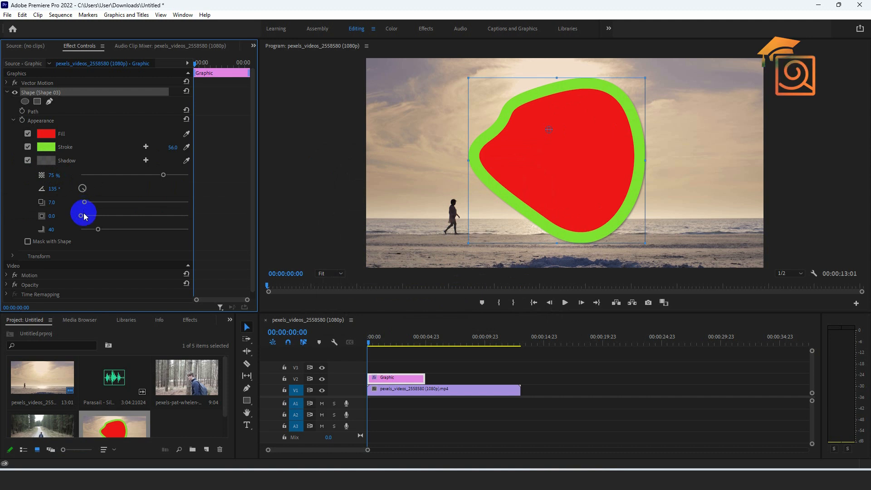
{"action": "left_click_drag", "start_coordinate": [86, 205], "coordinate": [144, 229]}
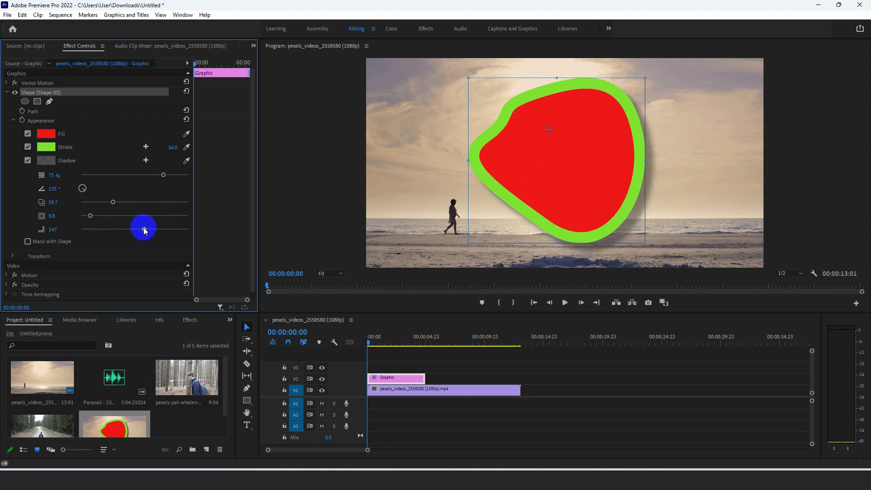
{"action": "left_click_drag", "start_coordinate": [164, 177], "coordinate": [143, 178]}
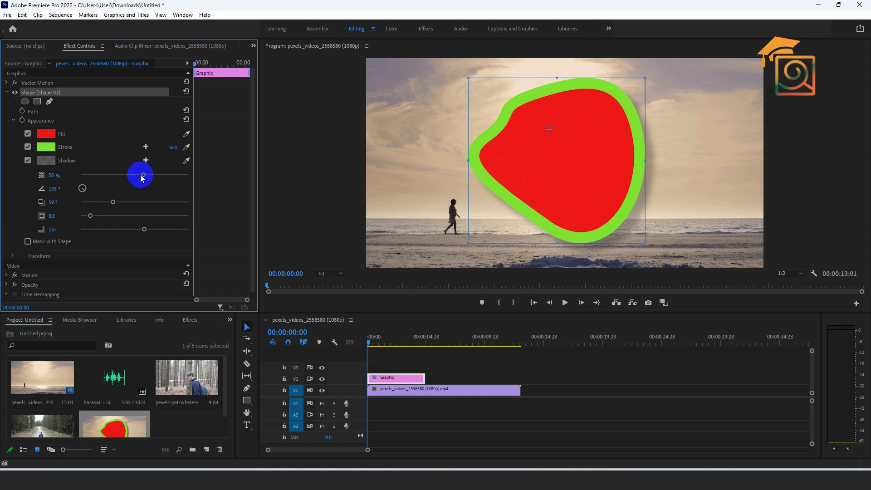
{"action": "left_click", "coordinate": [29, 243]}
{"action": "left_click", "coordinate": [28, 242]}
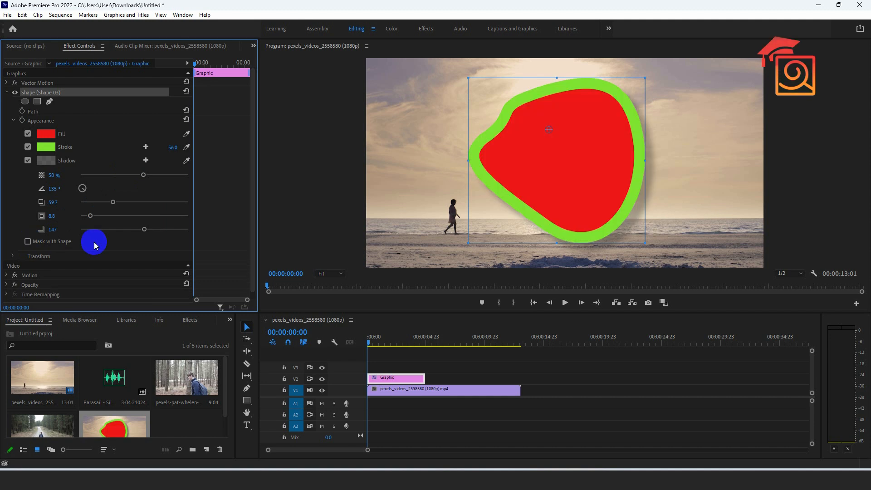
Transform the shape to a horizontal position of 783, a scale of 64 and a rotation of -28°.
{"action": "left_click", "coordinate": [13, 255]}
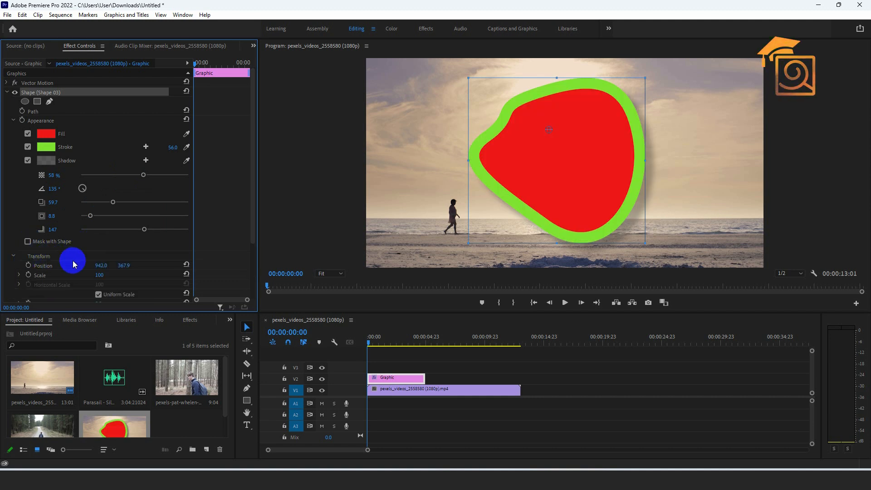
{"action": "scroll", "coordinate": [86, 254], "scroll_direction": "down", "scroll_amount": 2}
{"action": "mouse_move", "coordinate": [94, 250]}
{"action": "left_mouse_down"}
{"action": "mouse_move", "coordinate": [153, 250]}
{"action": "mouse_move", "coordinate": [65, 250]}
{"action": "mouse_move", "coordinate": [140, 252]}
{"action": "mouse_move", "coordinate": [83, 257]}
{"action": "mouse_move", "coordinate": [111, 253]}
{"action": "left_mouse_up"}
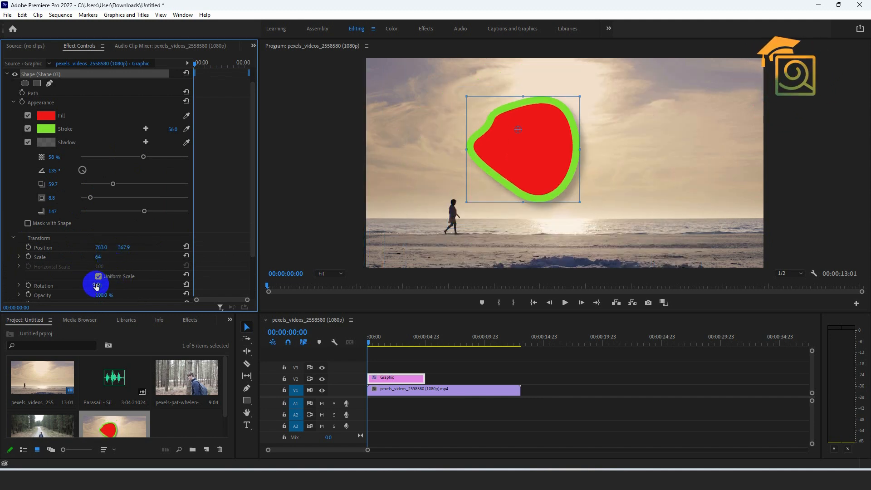
{"action": "left_click_drag", "start_coordinate": [97, 284], "coordinate": [156, 295]}
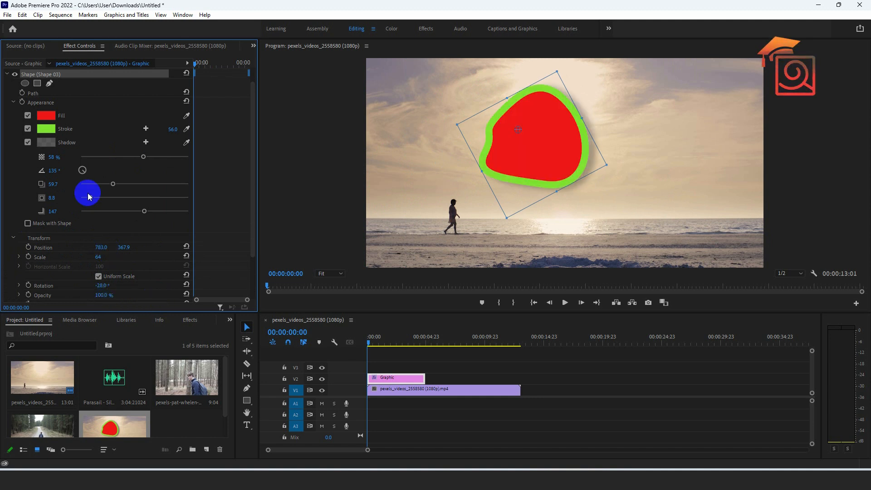
{"action": "scroll", "coordinate": [85, 196], "scroll_direction": "up", "scroll_amount": 1}
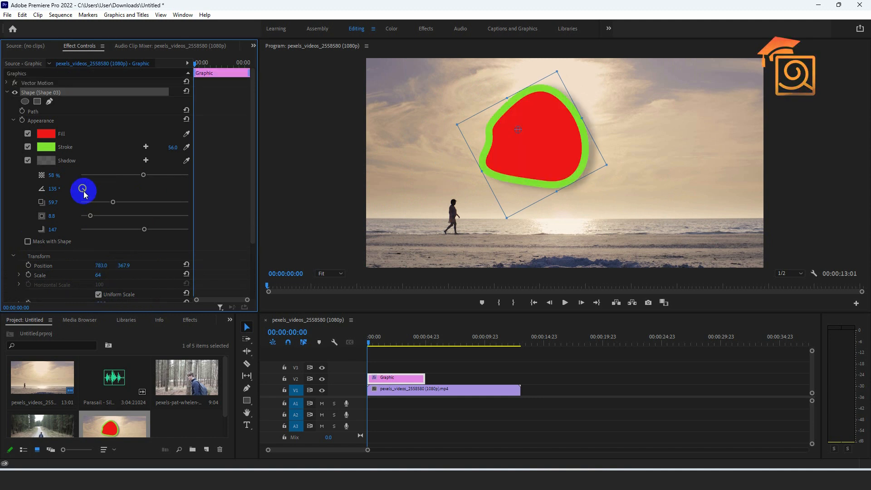
Switch to the Effects workspace.
{"action": "left_click", "coordinate": [430, 30]}
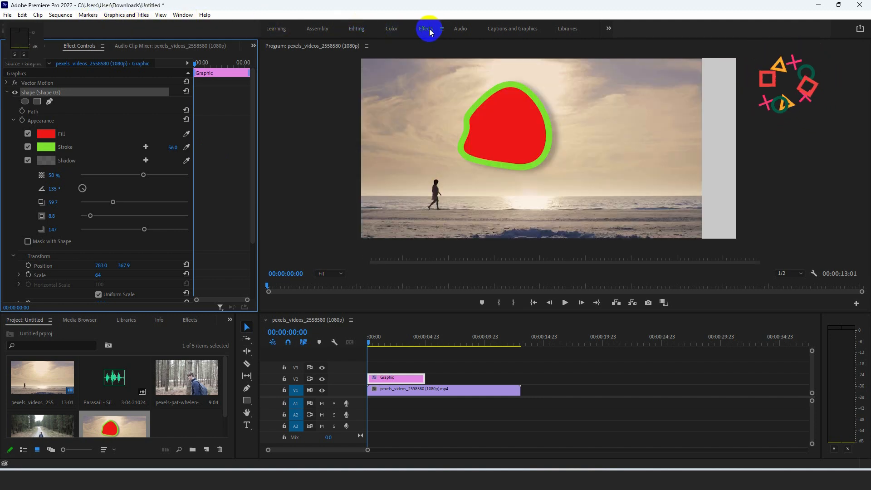
Open the shape's Essential Graphics settings for editing and move the shape to position 941, 490.9.
{"action": "left_click", "coordinate": [508, 140]}
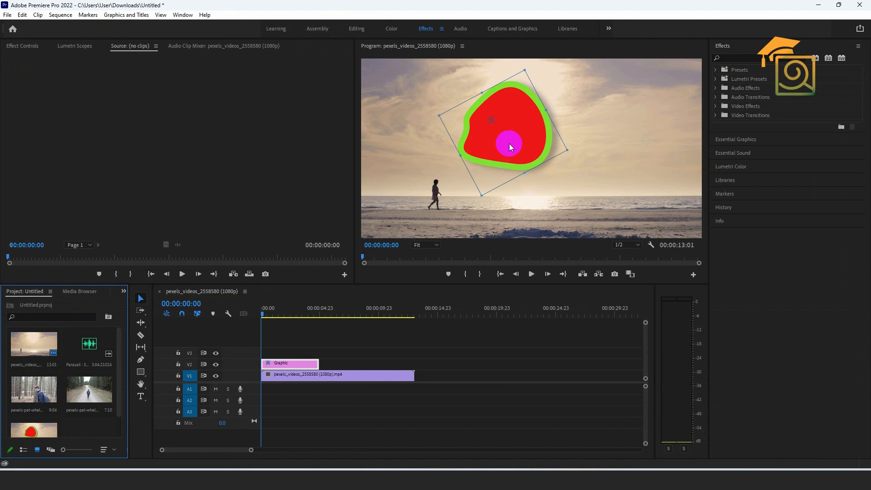
{"action": "left_click", "coordinate": [728, 141]}
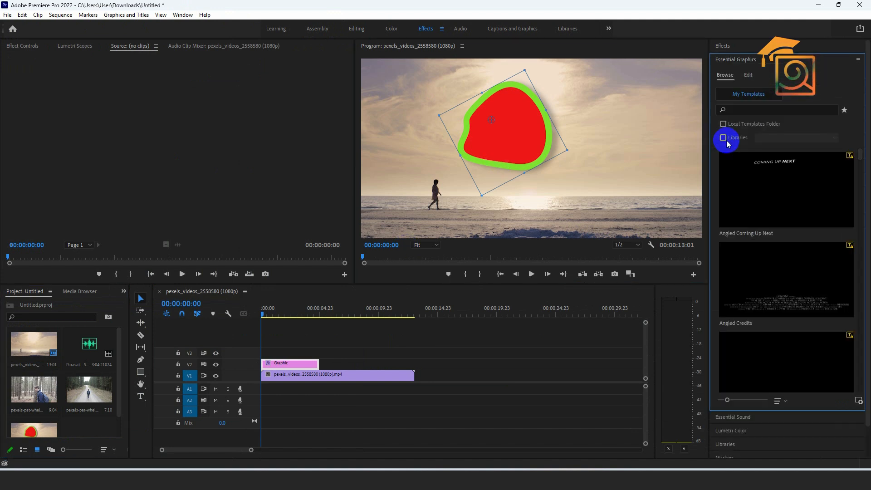
{"action": "left_click", "coordinate": [749, 75]}
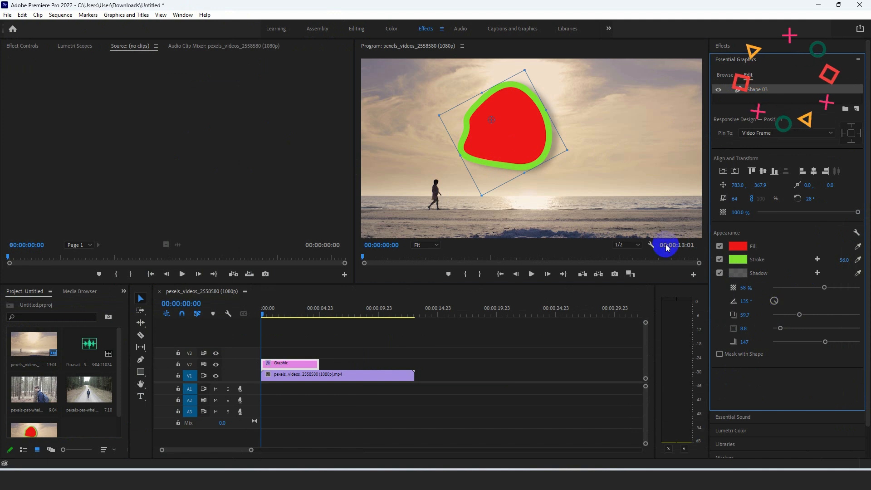
{"action": "left_click_drag", "start_coordinate": [517, 128], "coordinate": [548, 154]}
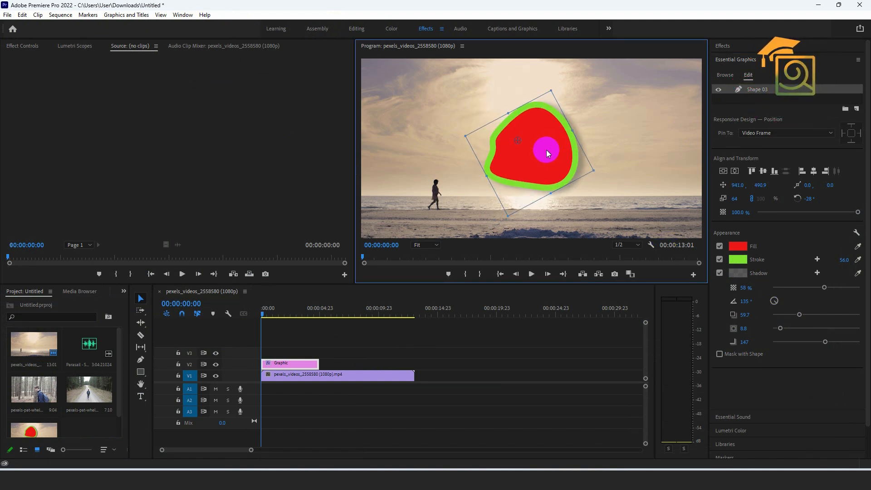
Return to the Editing workspace and delete the shape graphic from track V2.
{"action": "left_click", "coordinate": [21, 46]}
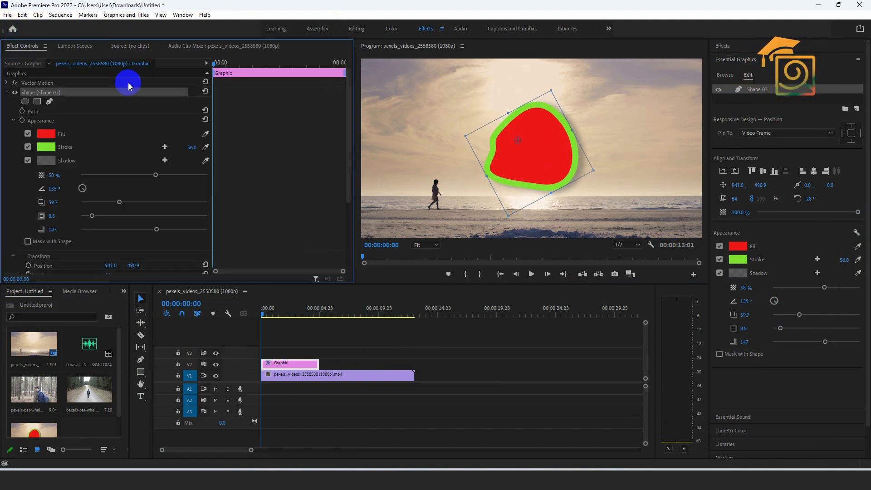
{"action": "left_click", "coordinate": [362, 30]}
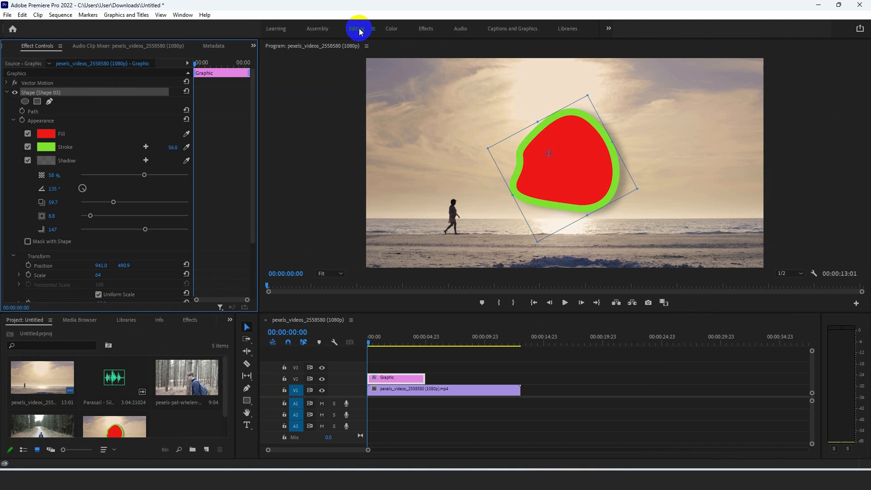
{"action": "key", "text": "Delete"}
Draw a rounded freehand opacity mask around the walking person in the beach clip and adjust its upper and left points.
{"action": "left_click", "coordinate": [399, 390]}
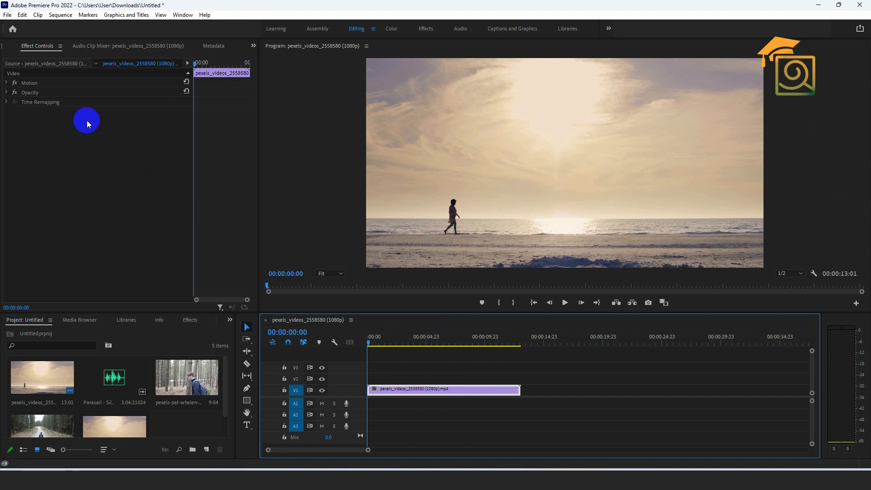
{"action": "left_click", "coordinate": [41, 49]}
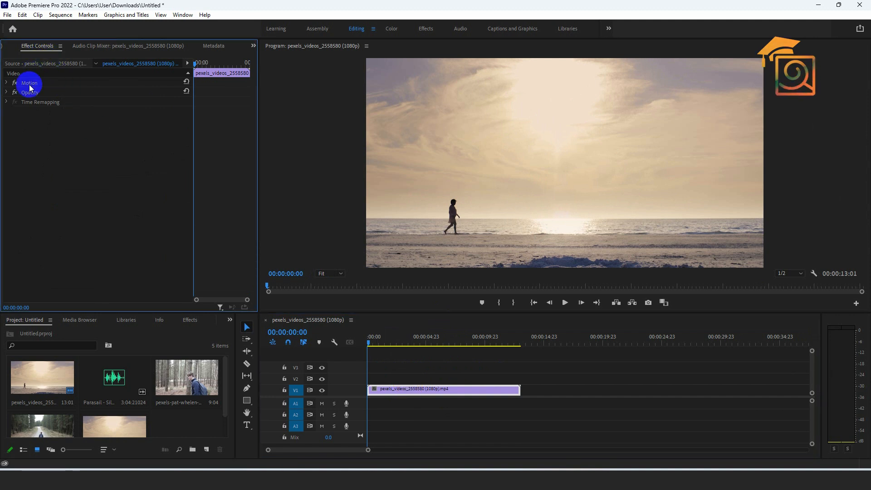
{"action": "left_click", "coordinate": [6, 93]}
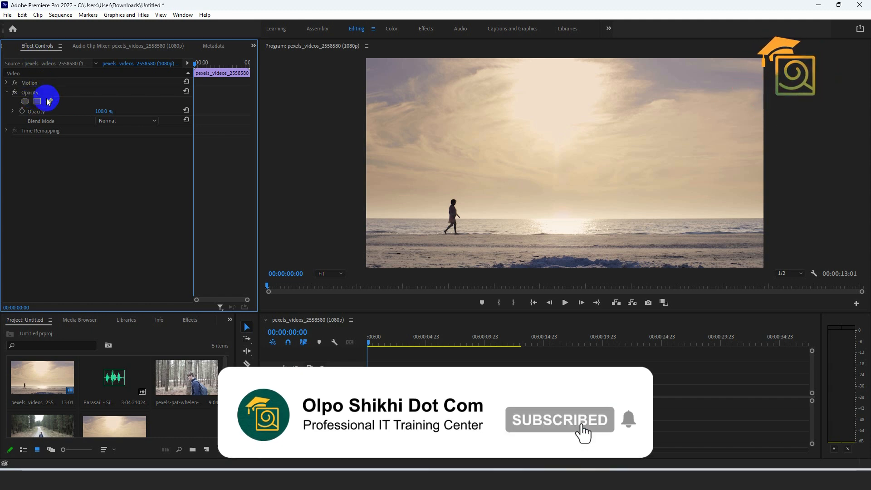
{"action": "left_click", "coordinate": [48, 103]}
{"action": "left_click_drag", "start_coordinate": [443, 196], "coordinate": [481, 211]}
{"action": "left_click_drag", "start_coordinate": [430, 238], "coordinate": [464, 215]}
{"action": "left_click", "coordinate": [430, 200]}
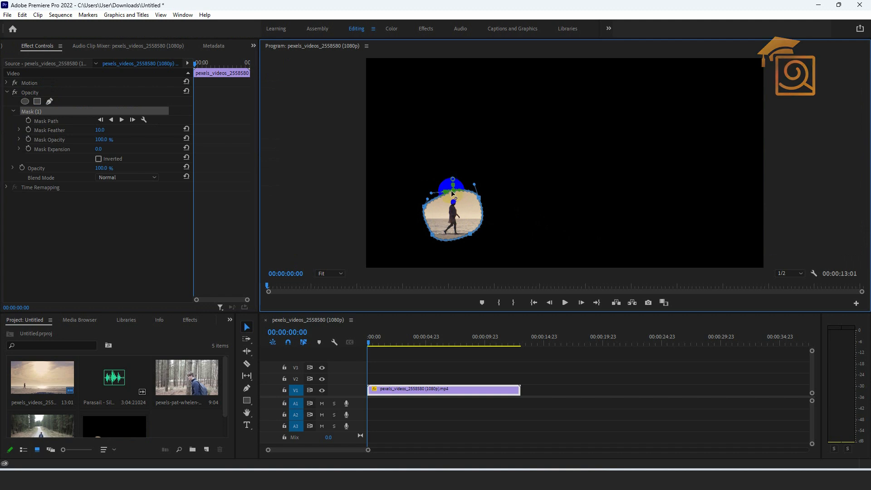
{"action": "left_click_drag", "start_coordinate": [455, 185], "coordinate": [456, 183]}
{"action": "mouse_move", "coordinate": [426, 212]}
{"action": "left_mouse_down"}
{"action": "mouse_move", "coordinate": [436, 212]}
{"action": "mouse_move", "coordinate": [432, 200]}
{"action": "left_mouse_up"}
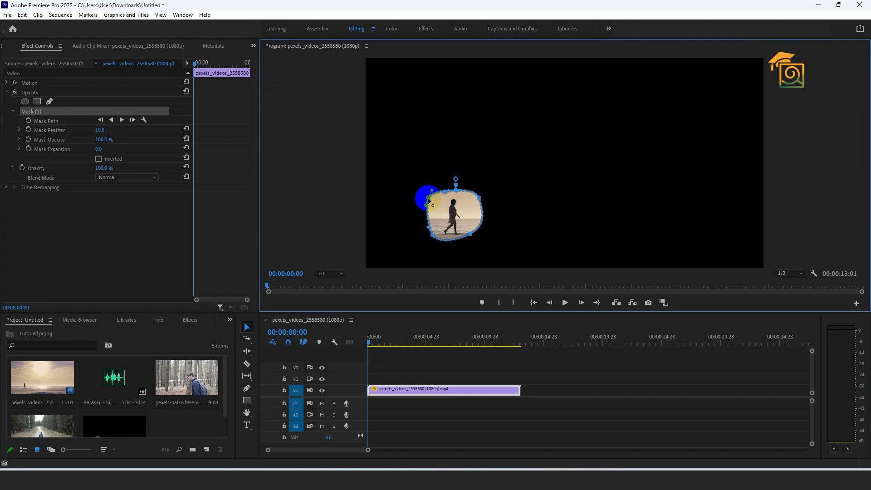
Shift the mask over the walking person at 00:00:00:07, then return the playhead to the start.
{"action": "left_click", "coordinate": [373, 343]}
{"action": "key", "text": "Right"}
{"action": "left_click_drag", "start_coordinate": [454, 217], "coordinate": [467, 216]}
{"action": "left_click", "coordinate": [17, 116]}
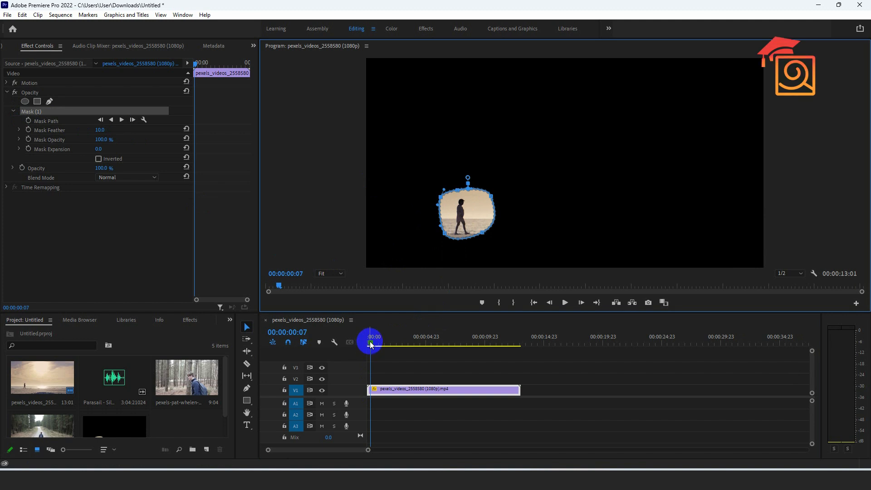
{"action": "left_click_drag", "start_coordinate": [370, 344], "coordinate": [368, 344]}
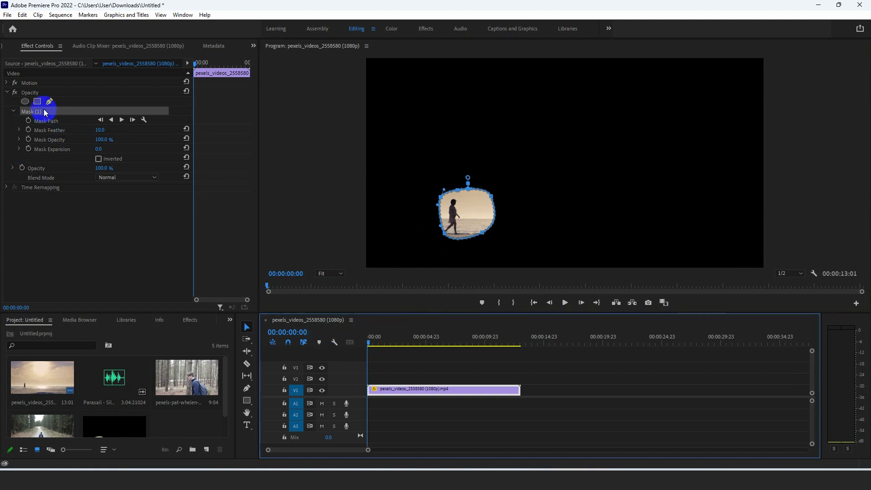
{"action": "key", "text": "Delete"}
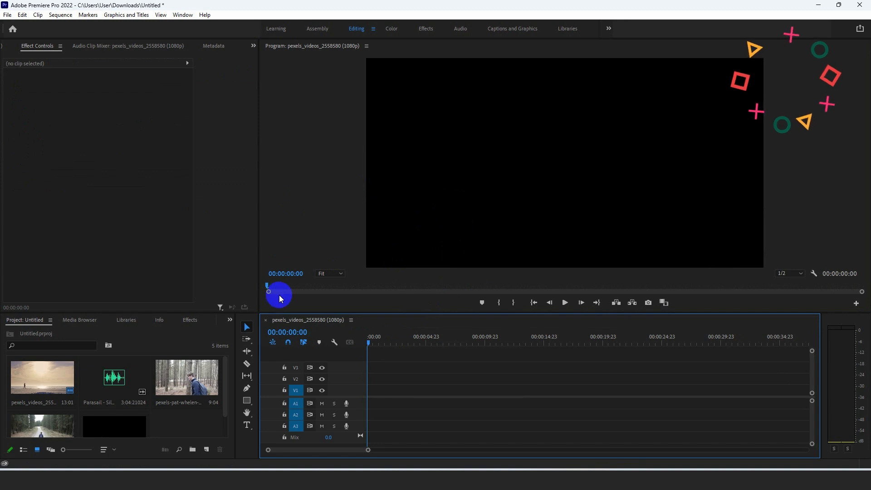
{"action": "scroll", "coordinate": [91, 401], "scroll_direction": "down", "scroll_amount": 2}
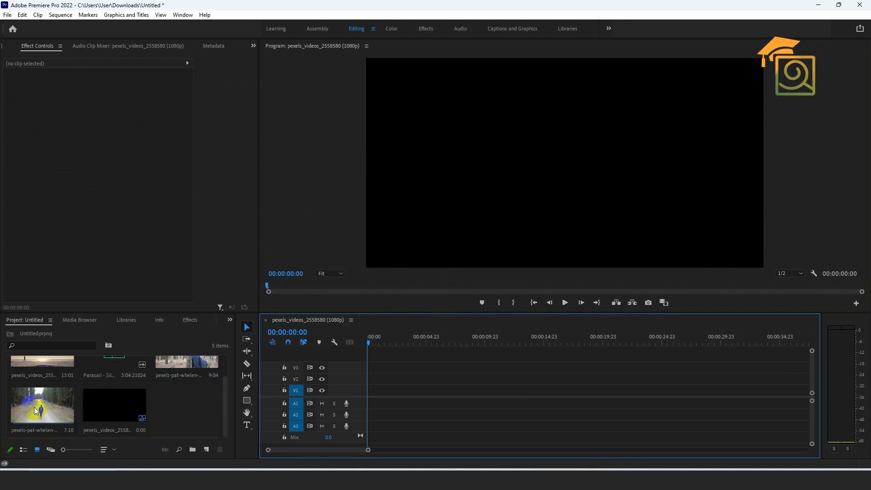
{"action": "scroll", "coordinate": [129, 404], "scroll_direction": "up", "scroll_amount": 2}
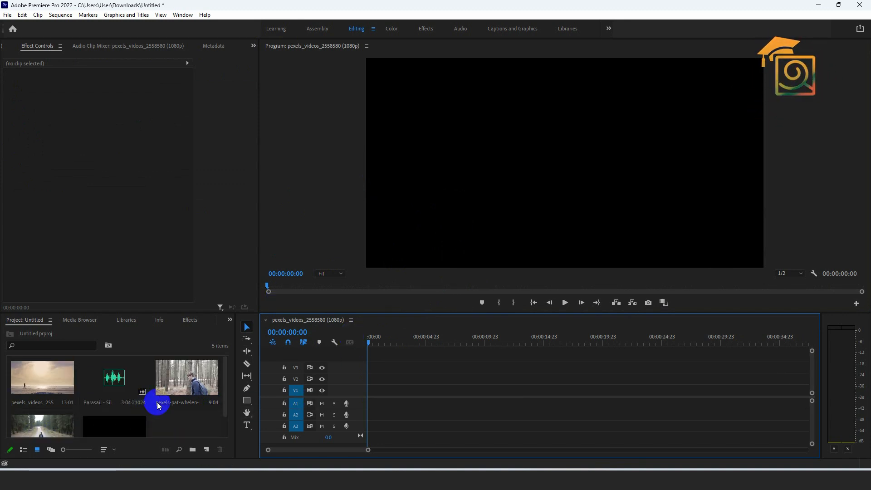
{"action": "left_click_drag", "start_coordinate": [180, 382], "coordinate": [372, 379]}
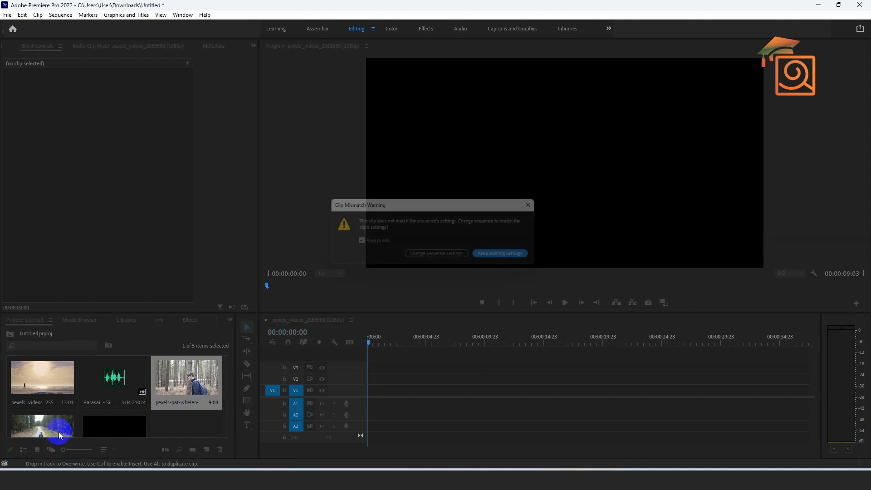
{"action": "left_click", "coordinate": [416, 257]}
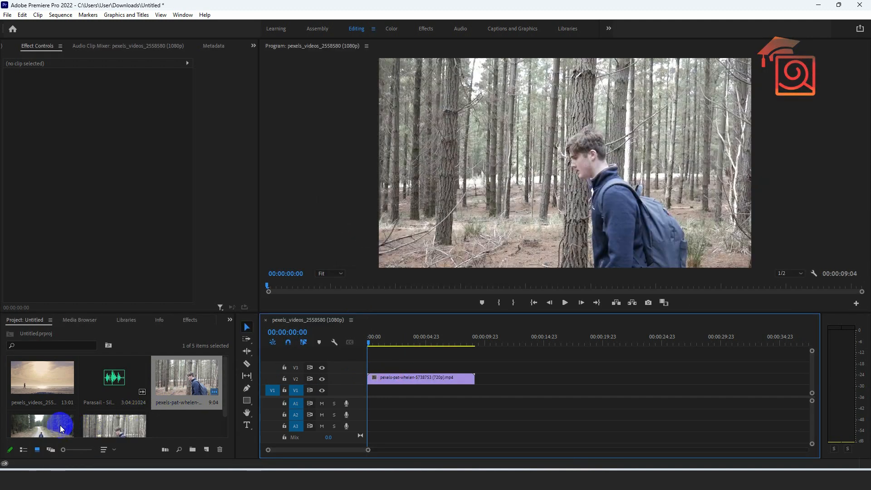
{"action": "left_click_drag", "start_coordinate": [62, 429], "coordinate": [395, 391]}
{"action": "left_click_drag", "start_coordinate": [371, 341], "coordinate": [406, 344]}
{"action": "mouse_move", "coordinate": [410, 388]}
{"action": "left_mouse_down"}
{"action": "mouse_move", "coordinate": [427, 392]}
{"action": "mouse_move", "coordinate": [417, 377]}
{"action": "left_mouse_up"}
Draw a closed four-corner opacity mask around the whole frame of the V2 forest clip at 00:00:03:02.
{"action": "left_click", "coordinate": [417, 377]}
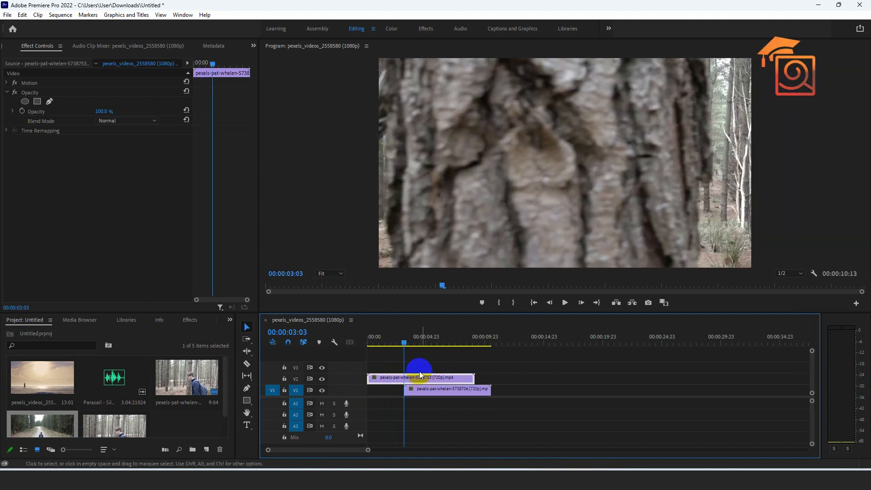
{"action": "left_click", "coordinate": [247, 390]}
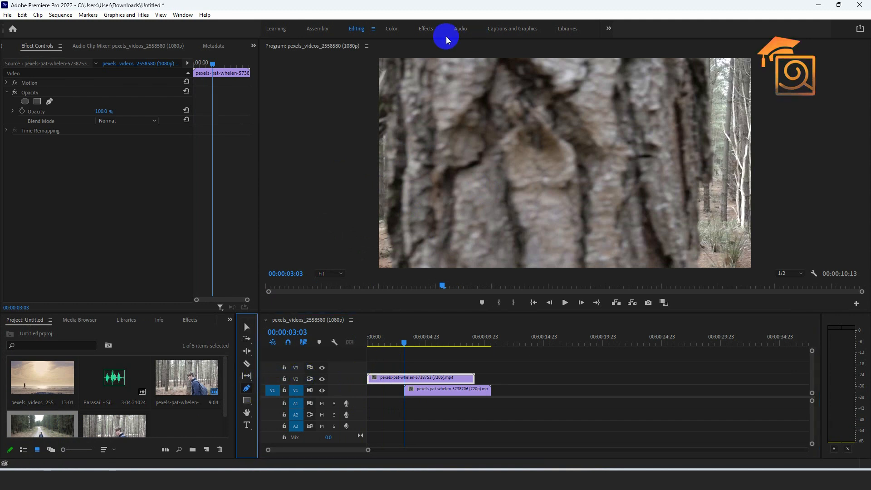
{"action": "left_click", "coordinate": [382, 59]}
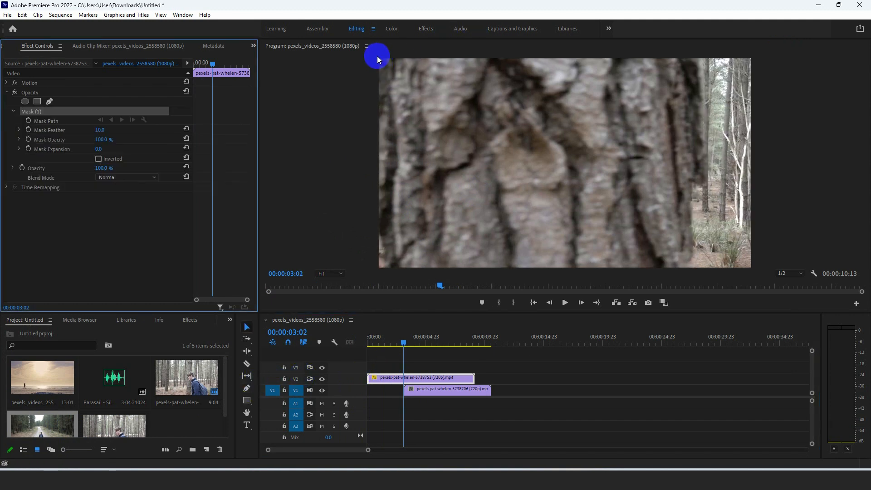
{"action": "left_click", "coordinate": [380, 59]}
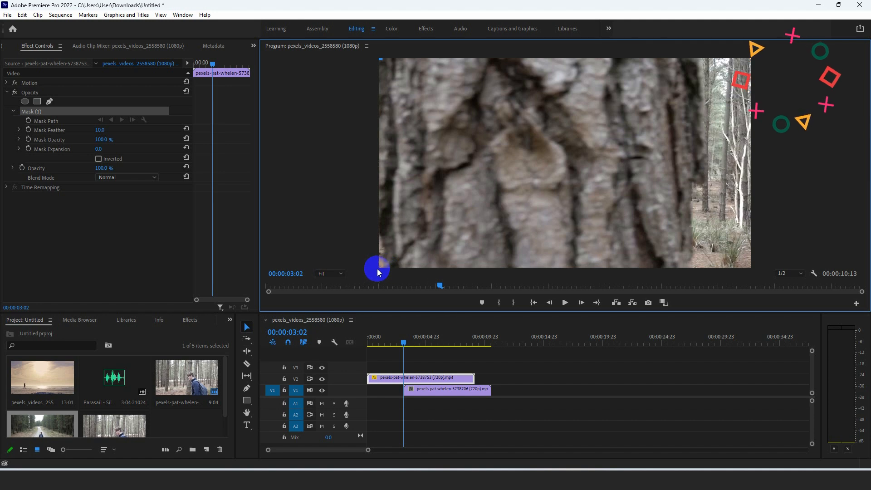
{"action": "left_click", "coordinate": [378, 267]}
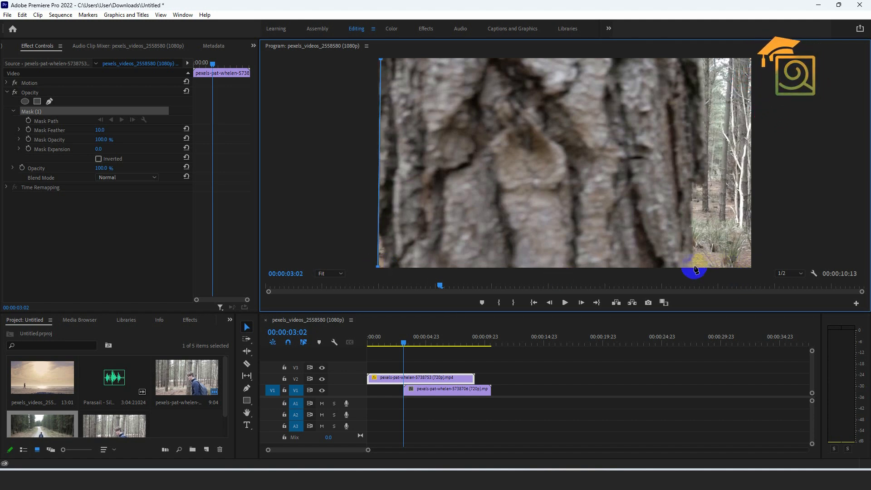
{"action": "left_click", "coordinate": [752, 268]}
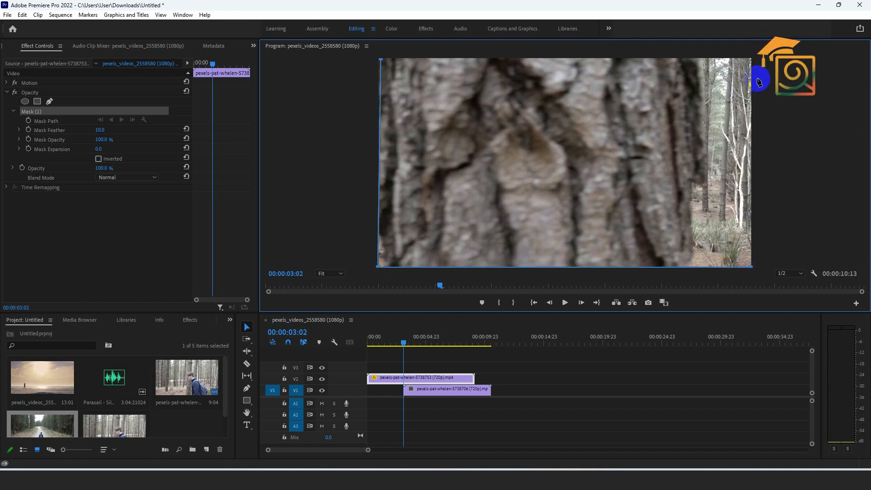
{"action": "left_click", "coordinate": [384, 62]}
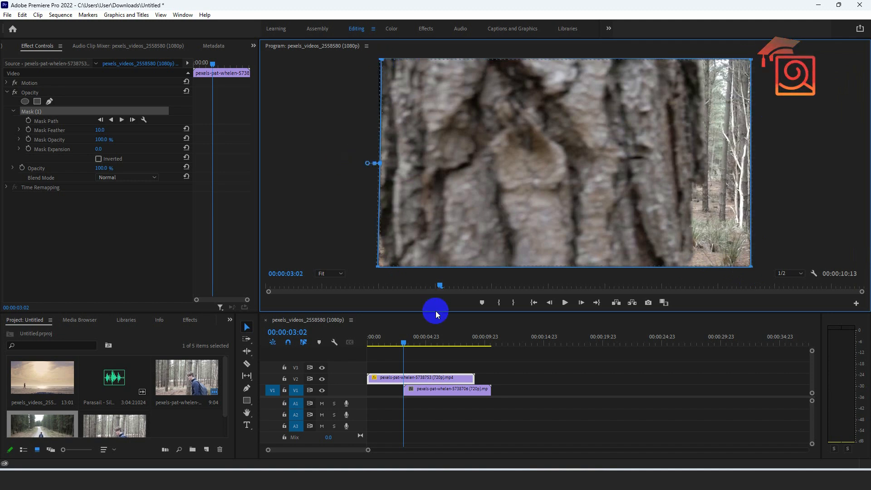
Start keyframing the Mask Path at 00:00:03:02 and pull the mask's left edge in to the tree trunk at 00:00:03:04.
{"action": "left_click", "coordinate": [29, 121]}
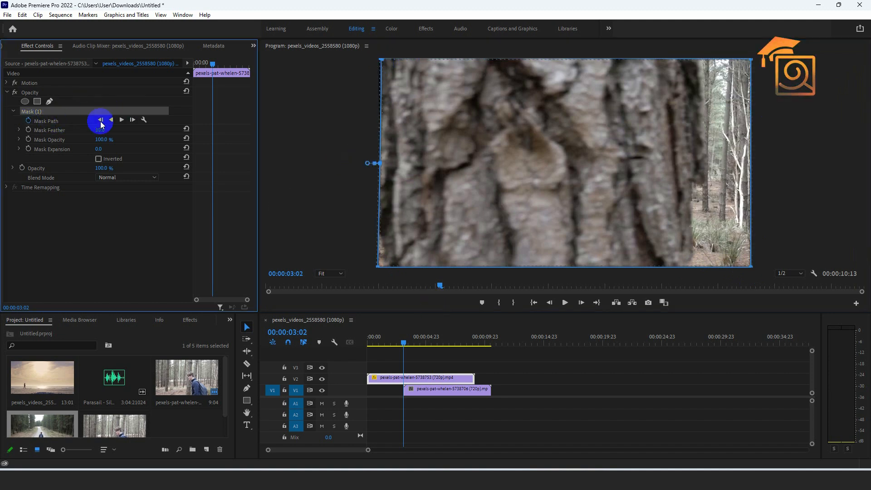
{"action": "left_click", "coordinate": [412, 377]}
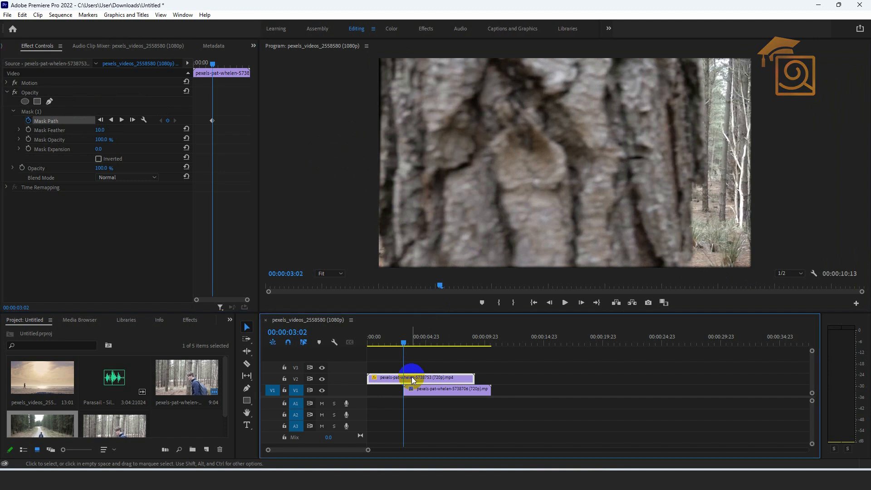
{"action": "left_click", "coordinate": [40, 112]}
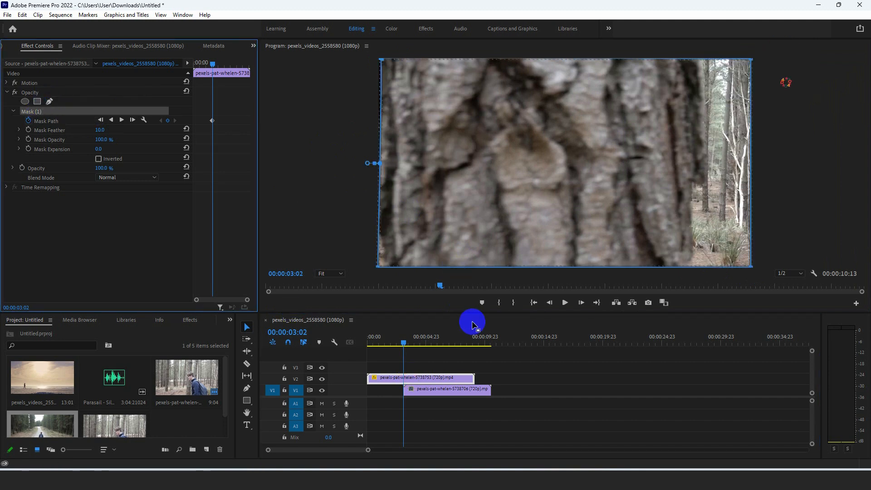
{"action": "key", "text": "Right"}
{"action": "key", "text": "Right"}
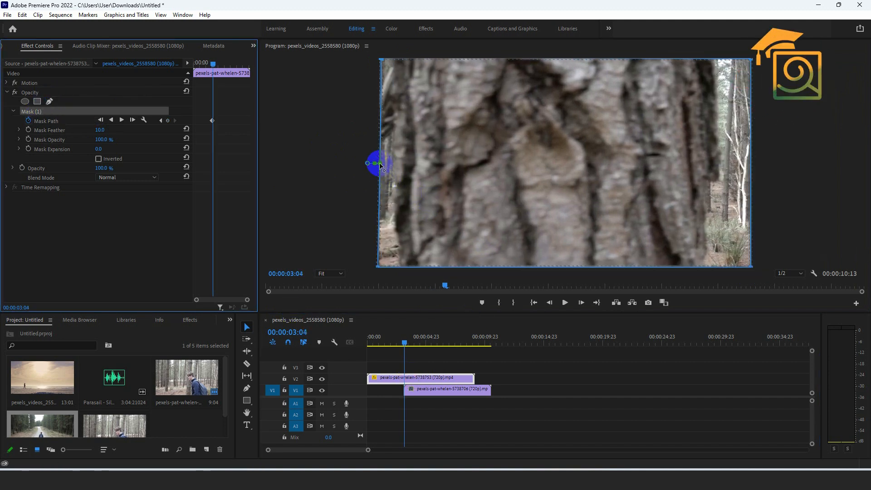
{"action": "left_click_drag", "start_coordinate": [381, 57], "coordinate": [397, 59]}
{"action": "left_click_drag", "start_coordinate": [378, 267], "coordinate": [398, 267]}
Set the Program monitor zoom to 50% and keyframe the mask's left edge to the trunk's edge slightly further along the clip.
{"action": "left_click_drag", "start_coordinate": [411, 343], "coordinate": [408, 346]}
{"action": "left_click_drag", "start_coordinate": [396, 59], "coordinate": [481, 82]}
{"action": "left_click", "coordinate": [338, 274]}
{"action": "left_click", "coordinate": [334, 326]}
{"action": "left_click", "coordinate": [337, 274]}
{"action": "left_click", "coordinate": [334, 315]}
{"action": "left_click_drag", "start_coordinate": [434, 247], "coordinate": [484, 245]}
Keyframe the mask's left edge to follow the trunk rightward at two further points, ending at 00:00:04:05.
{"action": "mouse_move", "coordinate": [408, 343]}
{"action": "left_mouse_down"}
{"action": "mouse_move", "coordinate": [424, 343]}
{"action": "mouse_move", "coordinate": [412, 342]}
{"action": "left_mouse_up"}
{"action": "left_click_drag", "start_coordinate": [482, 82], "coordinate": [510, 83]}
{"action": "left_click_drag", "start_coordinate": [485, 245], "coordinate": [515, 245]}
{"action": "left_click_drag", "start_coordinate": [411, 343], "coordinate": [417, 342]}
{"action": "left_click_drag", "start_coordinate": [510, 82], "coordinate": [584, 82]}
{"action": "left_click_drag", "start_coordinate": [515, 245], "coordinate": [579, 247]}
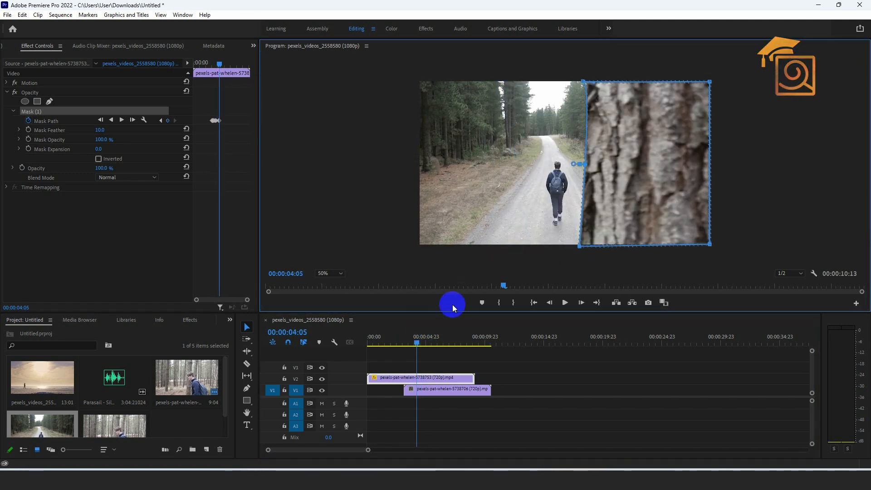
Add two more mask path keyframes after 00:00:04:05, moving the left edge with the trunk towards the frame's right side.
{"action": "left_click_drag", "start_coordinate": [417, 342], "coordinate": [421, 343]}
{"action": "left_click_drag", "start_coordinate": [583, 82], "coordinate": [629, 82]}
{"action": "left_click_drag", "start_coordinate": [579, 247], "coordinate": [622, 246]}
{"action": "left_click_drag", "start_coordinate": [420, 343], "coordinate": [426, 342]}
{"action": "left_click_drag", "start_coordinate": [628, 82], "coordinate": [676, 81]}
{"action": "left_click_drag", "start_coordinate": [622, 246], "coordinate": [666, 246]}
At 00:00:05:07, move the mask's two left corners past the right frame edge to reveal the road clip completely.
{"action": "left_click_drag", "start_coordinate": [427, 342], "coordinate": [429, 343]}
{"action": "left_click", "coordinate": [648, 181]}
{"action": "left_click_drag", "start_coordinate": [683, 84], "coordinate": [713, 80]}
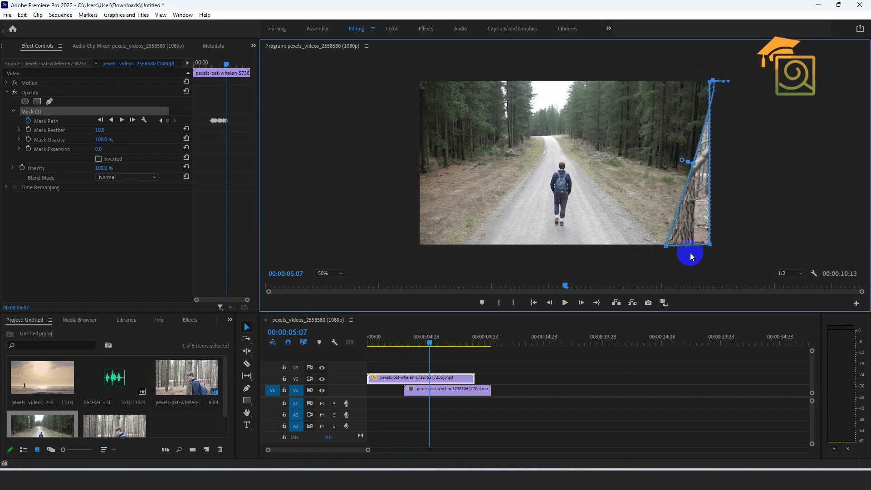
{"action": "left_click_drag", "start_coordinate": [667, 250], "coordinate": [713, 250]}
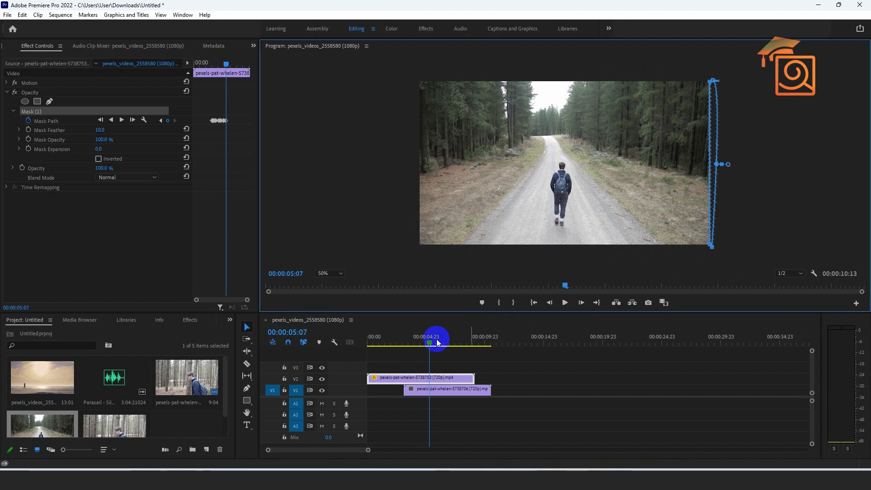
Play the sequence from the start to review the tree wipe between the forest and road clips.
{"action": "left_click_drag", "start_coordinate": [430, 342], "coordinate": [324, 337]}
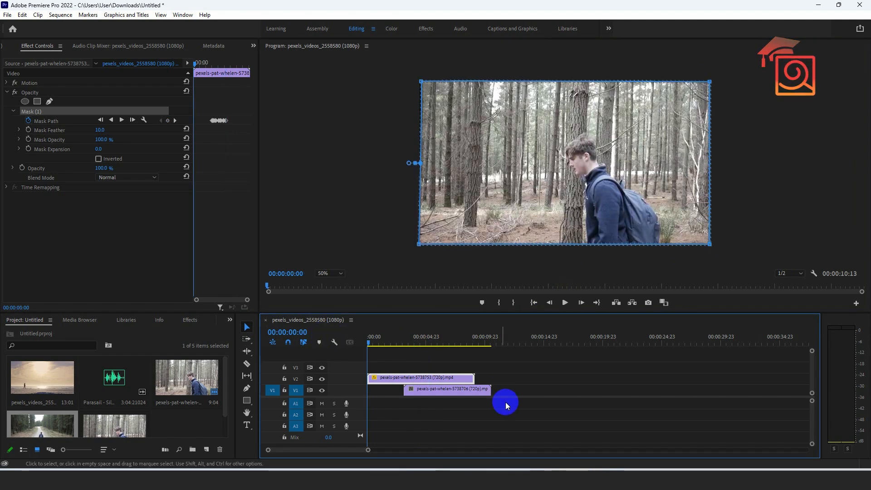
{"action": "left_click", "coordinate": [506, 404]}
{"action": "key", "text": "space"}
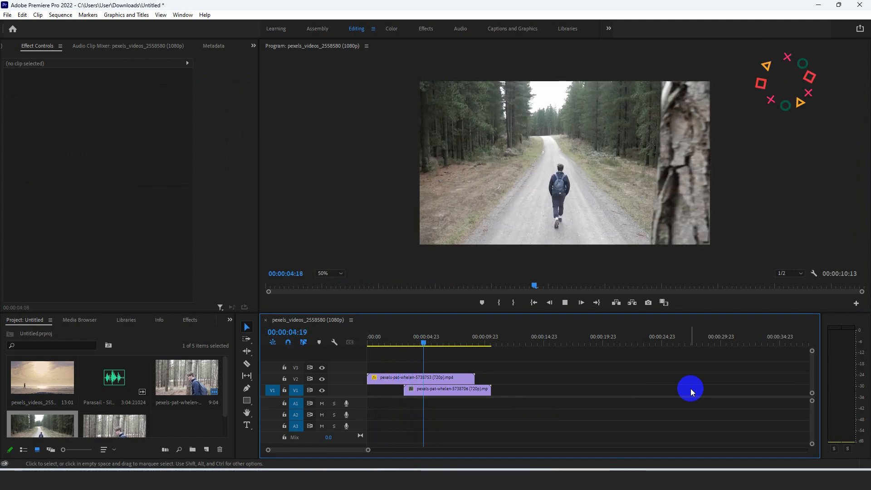
{"action": "key", "text": "space"}
{"action": "mouse_move", "coordinate": [432, 343]}
{"action": "left_mouse_down"}
{"action": "mouse_move", "coordinate": [382, 351]}
{"action": "mouse_move", "coordinate": [430, 353]}
{"action": "left_mouse_up"}
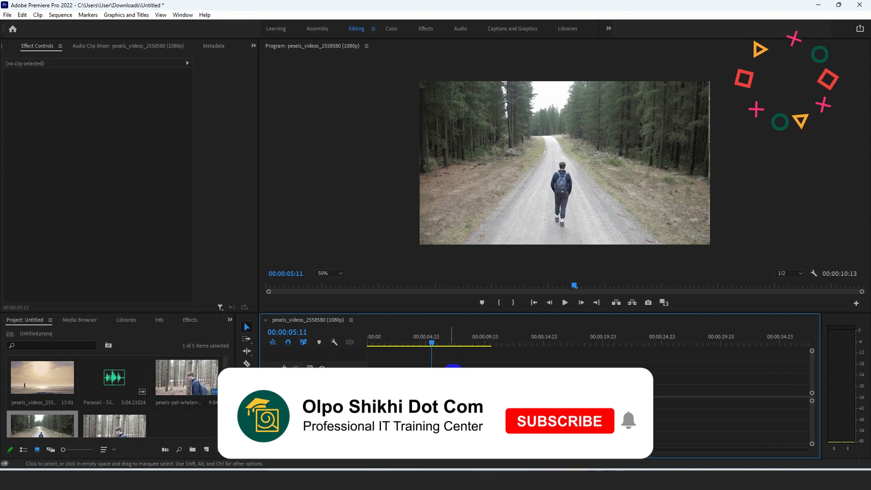
Add Parasail - Silent Partner.mp3 to audio track A1 at the start of the sequence, beneath the two video clips.
{"action": "left_click", "coordinate": [457, 377]}
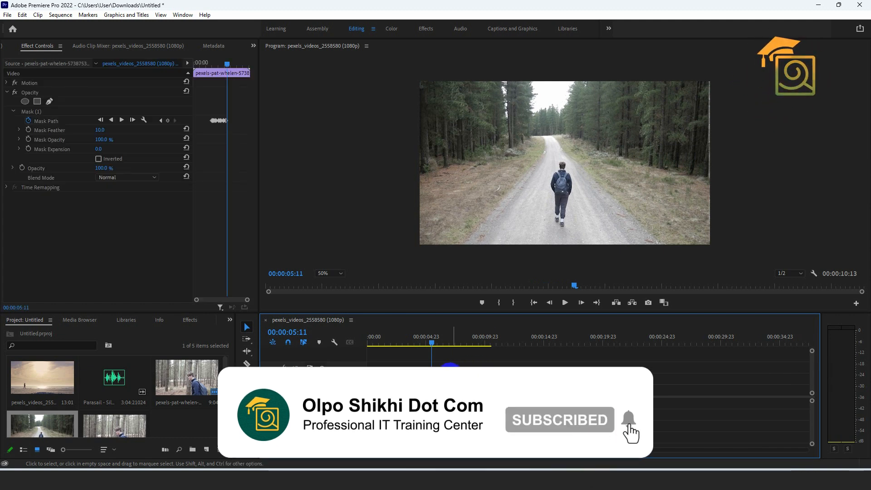
{"action": "left_click_drag", "start_coordinate": [91, 357], "coordinate": [359, 404]}
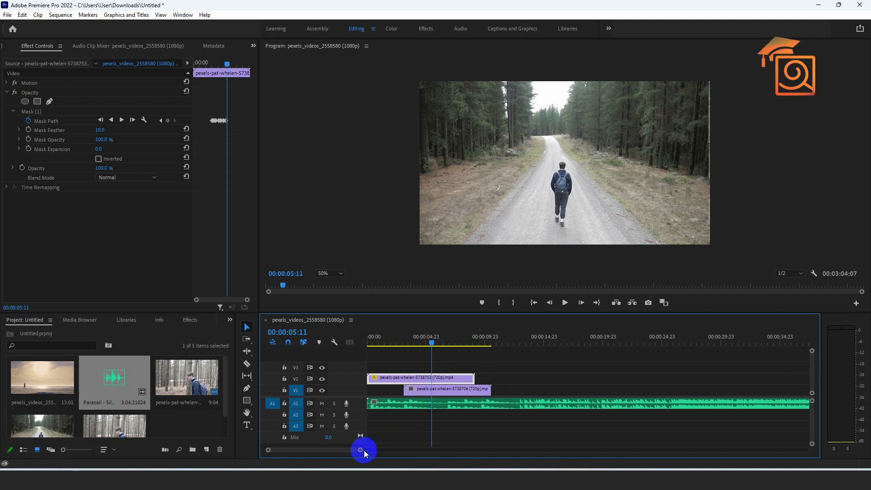
{"action": "left_click_drag", "start_coordinate": [360, 450], "coordinate": [342, 448]}
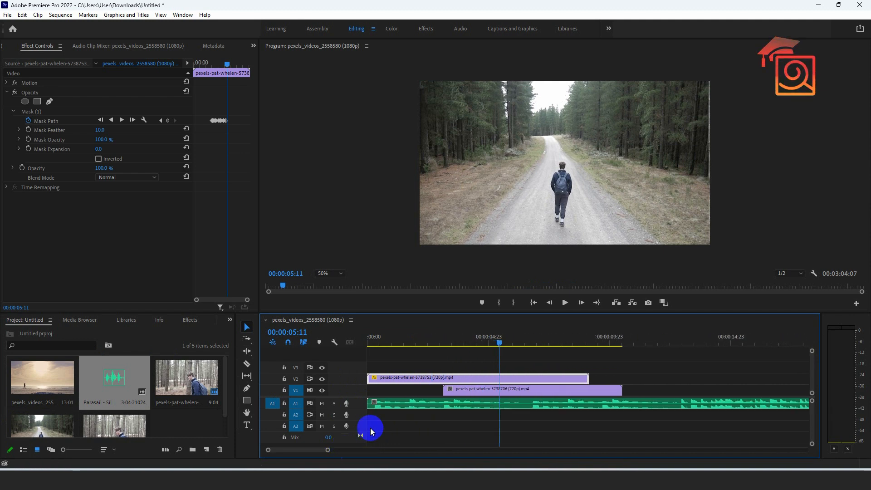
Select the music clip and increase the audio track height to expose its waveform and volume line.
{"action": "left_click", "coordinate": [397, 404]}
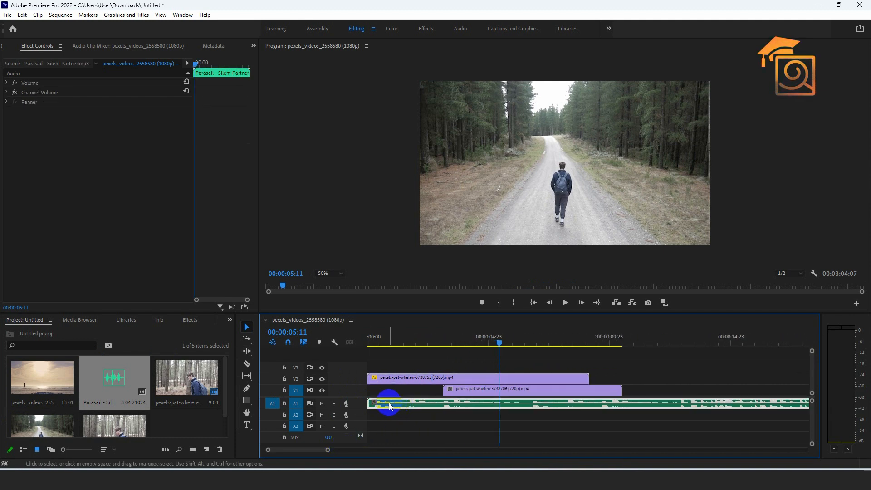
{"action": "key", "text": "alt+="}
{"action": "key", "text": "alt+="}
{"action": "key", "text": "alt+="}
{"action": "key", "text": "alt+="}
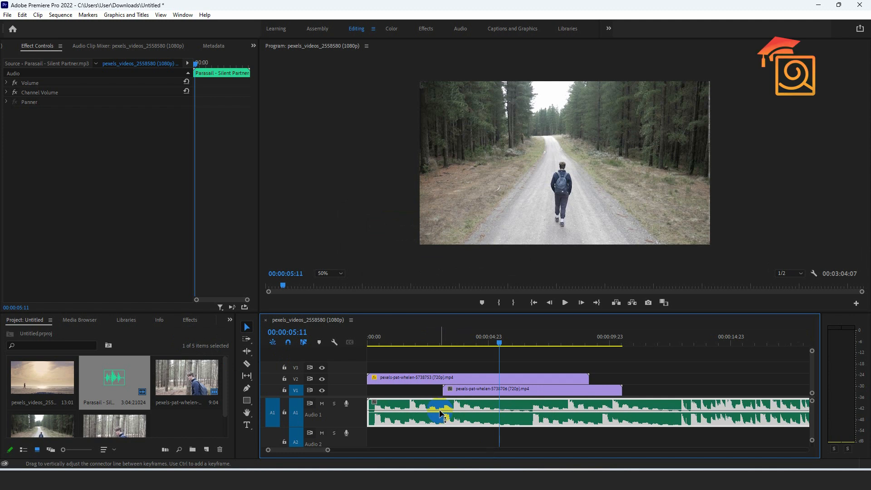
{"action": "mouse_move", "coordinate": [440, 412]}
{"action": "left_mouse_down"}
{"action": "mouse_move", "coordinate": [441, 404]}
{"action": "mouse_move", "coordinate": [440, 413]}
{"action": "left_mouse_up"}
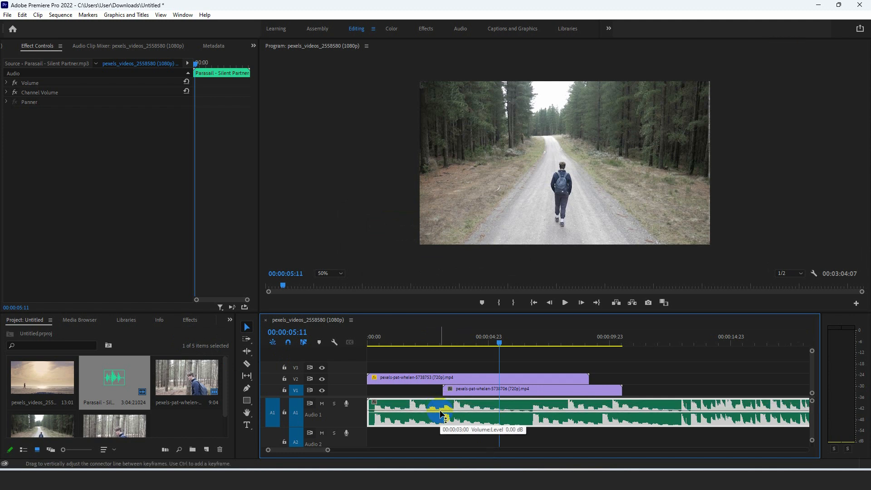
With the Pen tool, add three volume keyframes to the music clip at about 3, 5 and 8 seconds.
{"action": "left_click", "coordinate": [247, 389]}
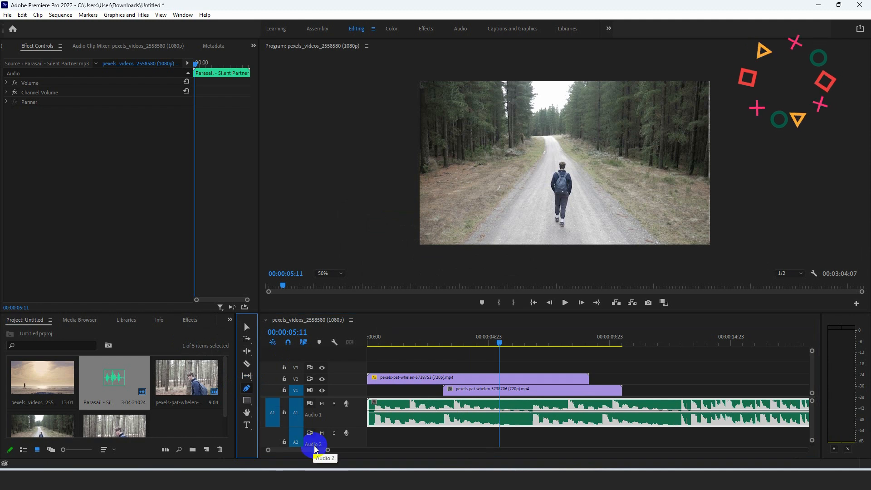
{"action": "left_click_drag", "start_coordinate": [328, 450], "coordinate": [331, 450]}
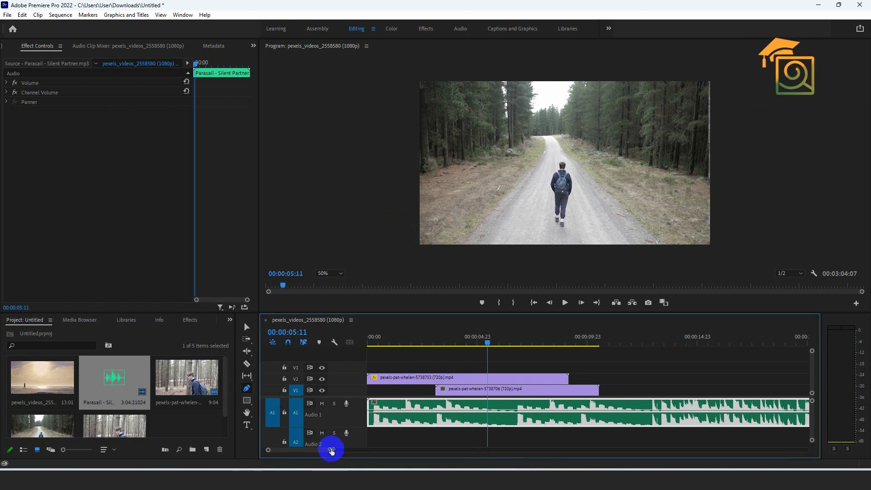
{"action": "left_click", "coordinate": [427, 413]}
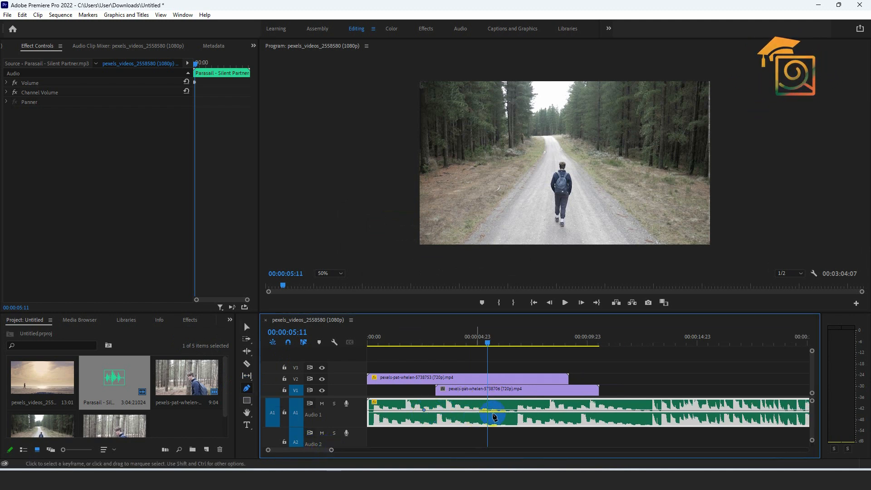
{"action": "left_click", "coordinate": [543, 413]}
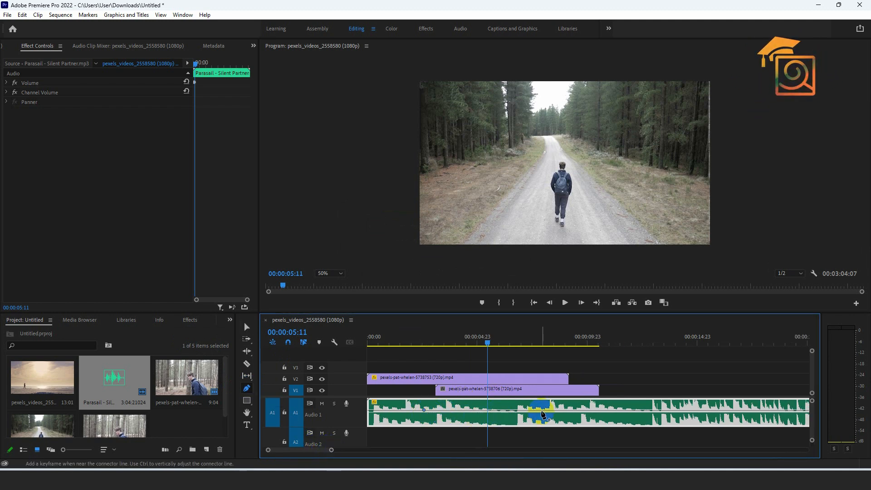
{"action": "left_click", "coordinate": [482, 413]}
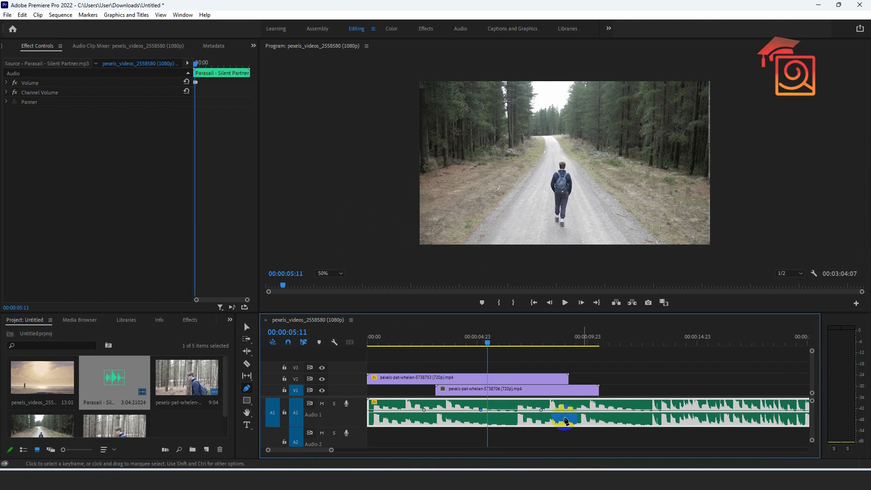
Lower the middle volume keyframe near 3 seconds and add a fourth lowered one near 7 seconds, forming a flat volume dip.
{"action": "left_click_drag", "start_coordinate": [483, 413], "coordinate": [436, 422]}
{"action": "left_click", "coordinate": [509, 415]}
{"action": "left_click_drag", "start_coordinate": [510, 417], "coordinate": [540, 428]}
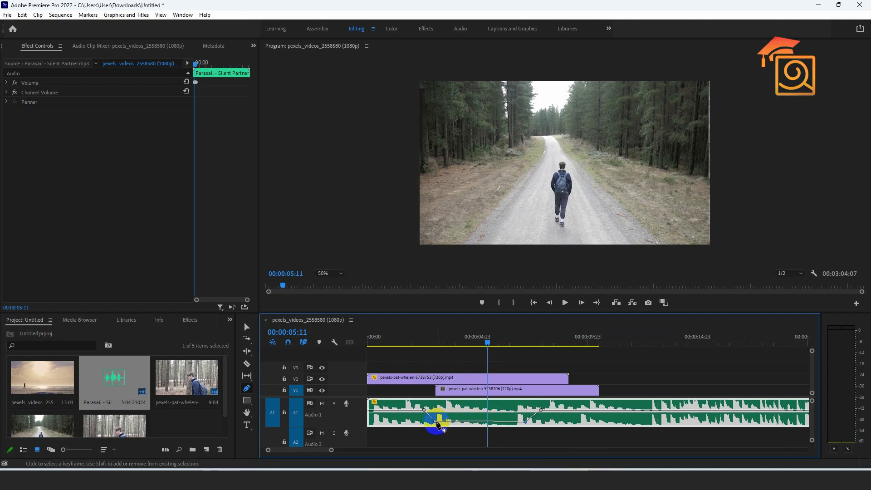
Play the sequence from near its start to listen to the music's volume dip.
{"action": "left_click_drag", "start_coordinate": [494, 345], "coordinate": [397, 344]}
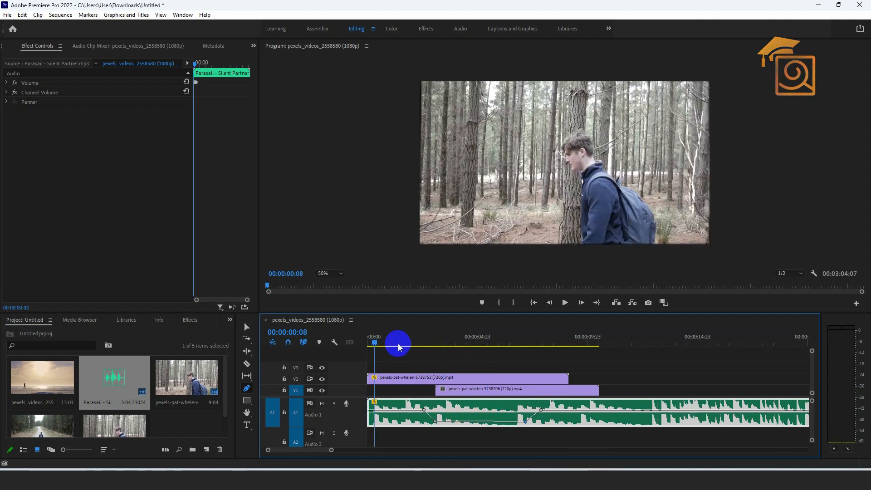
{"action": "key", "text": "space"}
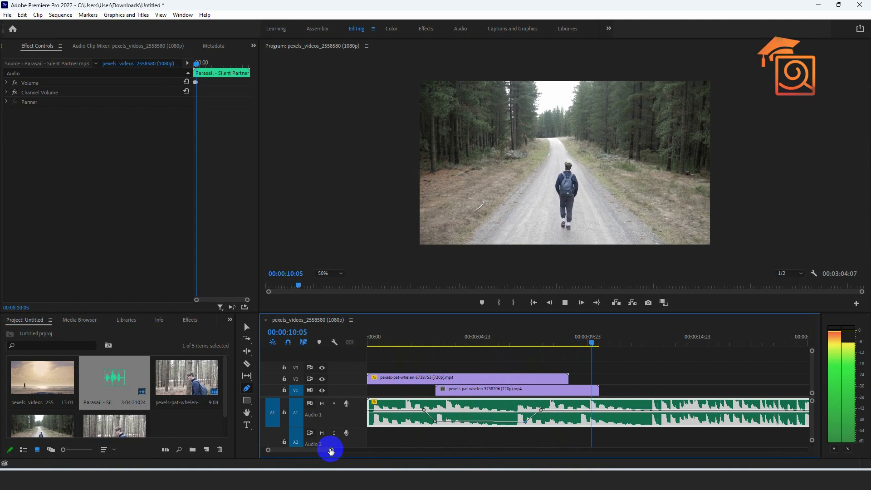
Create a second music volume dip with four Pen tool keyframes between 00:00:12:23 and about 19 seconds, lowering the inner two.
{"action": "left_click_drag", "start_coordinate": [331, 450], "coordinate": [362, 450]}
{"action": "left_click_drag", "start_coordinate": [500, 344], "coordinate": [517, 342]}
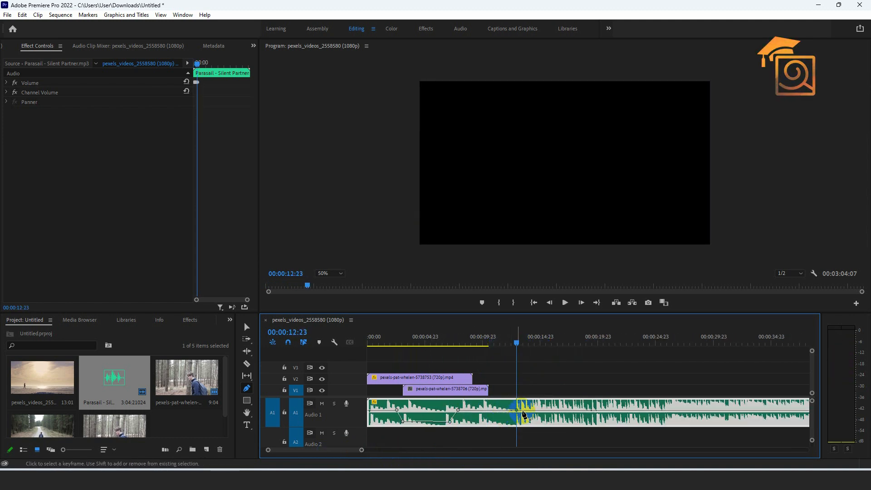
{"action": "left_click", "coordinate": [591, 411]}
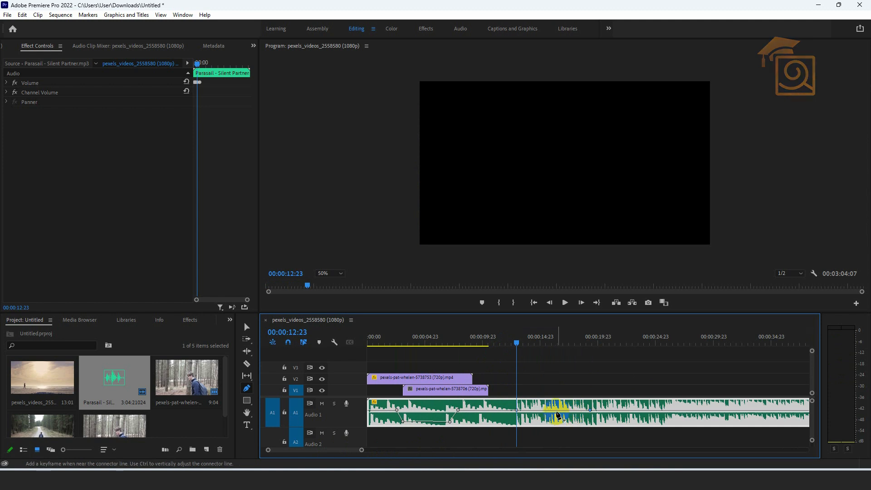
{"action": "left_click_drag", "start_coordinate": [555, 414], "coordinate": [532, 422]}
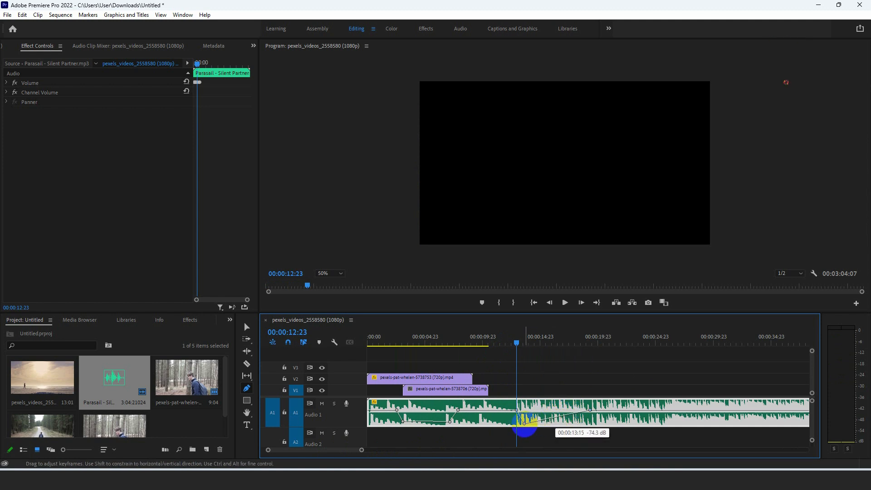
{"action": "left_click", "coordinate": [572, 417]}
{"action": "left_click_drag", "start_coordinate": [582, 424], "coordinate": [580, 425]}
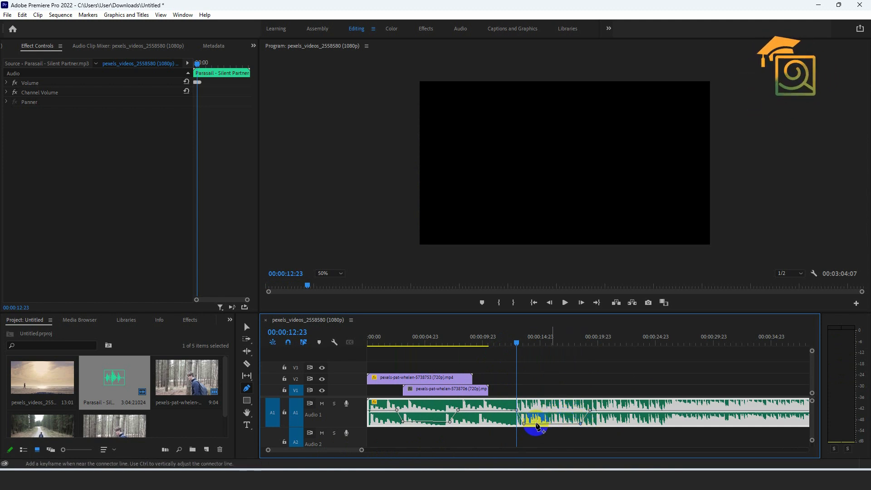
{"action": "left_click", "coordinate": [525, 424]}
Listen to the second volume dip, return the playhead to 00:00:00:00 and switch to the Selection tool.
{"action": "key", "text": "space"}
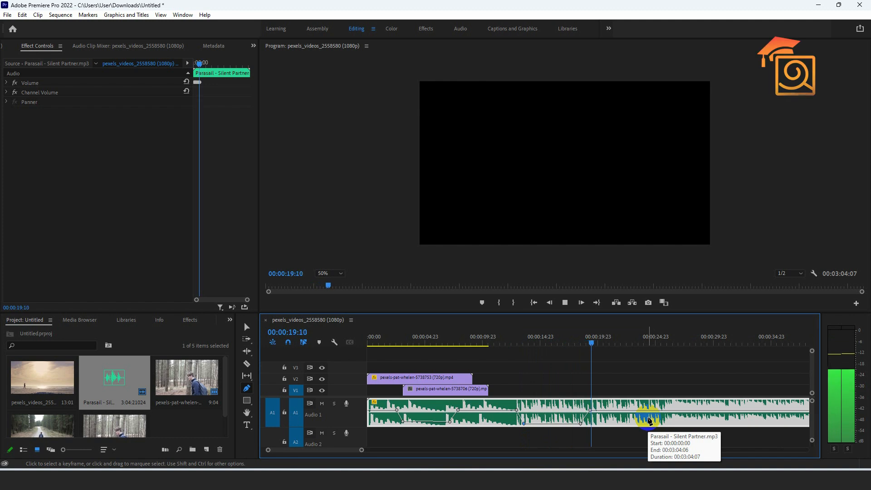
{"action": "left_click_drag", "start_coordinate": [618, 348], "coordinate": [369, 344]}
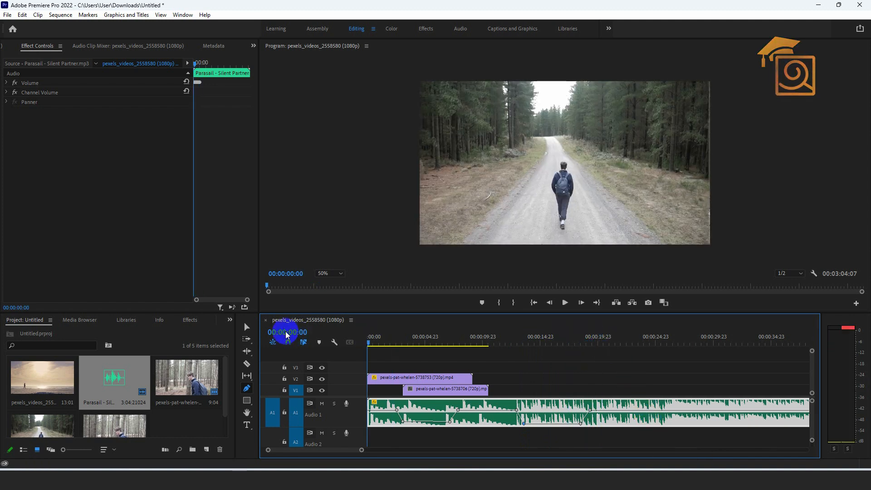
{"action": "left_click", "coordinate": [245, 327]}
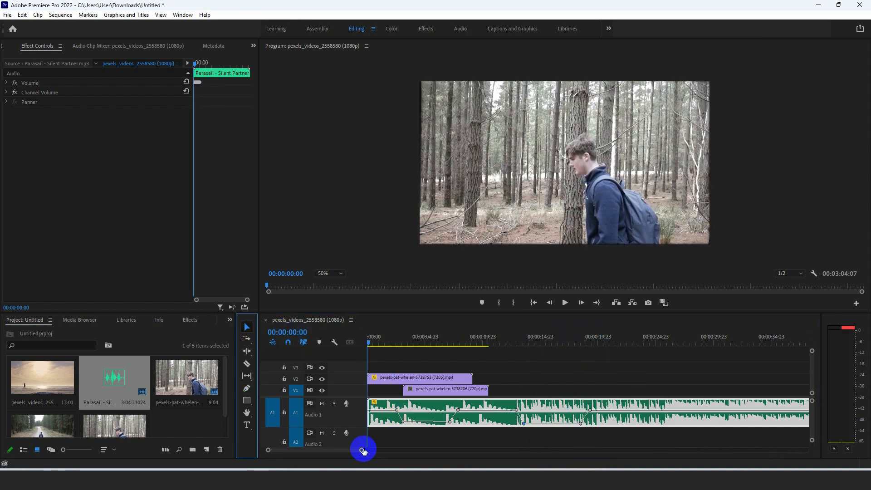
{"action": "mouse_move", "coordinate": [362, 450]}
{"action": "left_mouse_down"}
{"action": "mouse_move", "coordinate": [374, 449]}
{"action": "mouse_move", "coordinate": [355, 450]}
{"action": "left_mouse_up"}
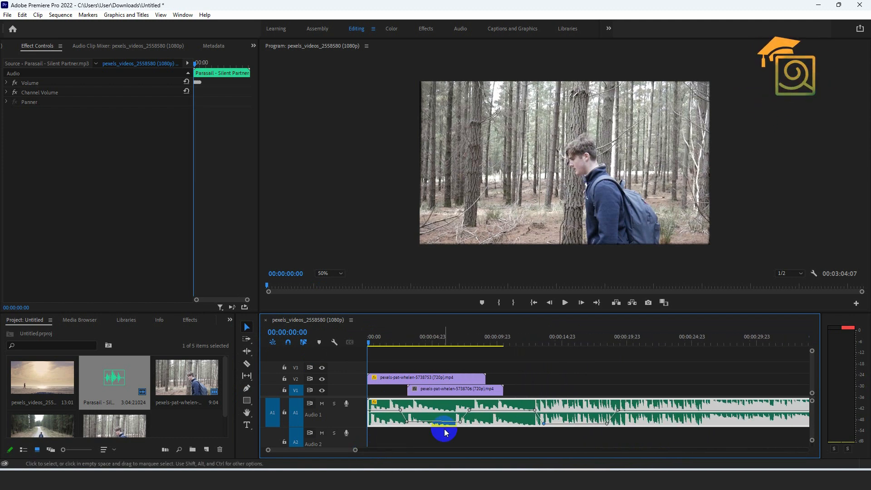